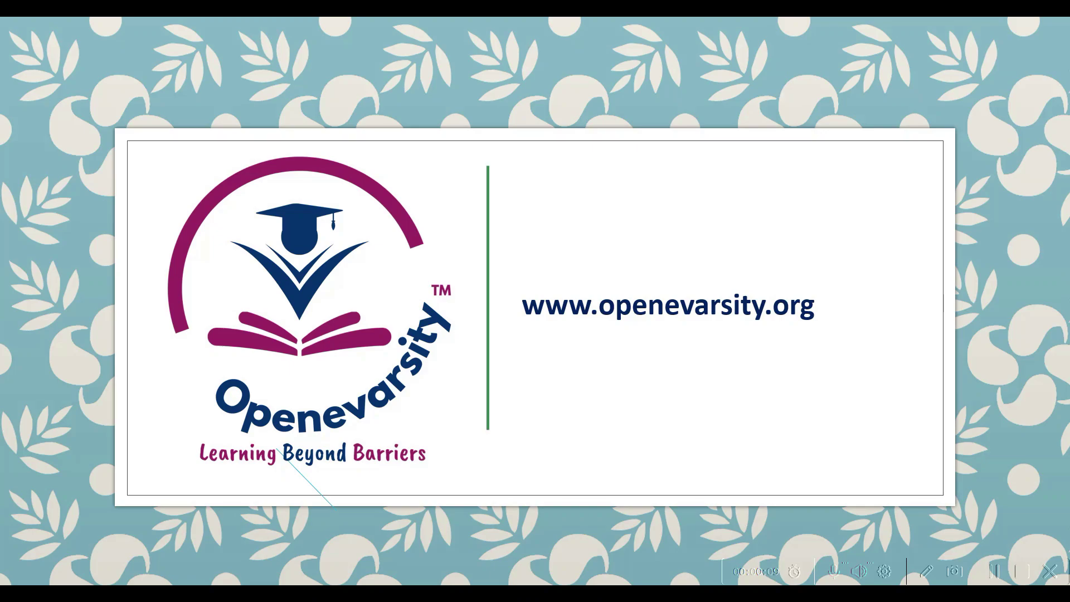
{"action": "key", "text": "Right"}
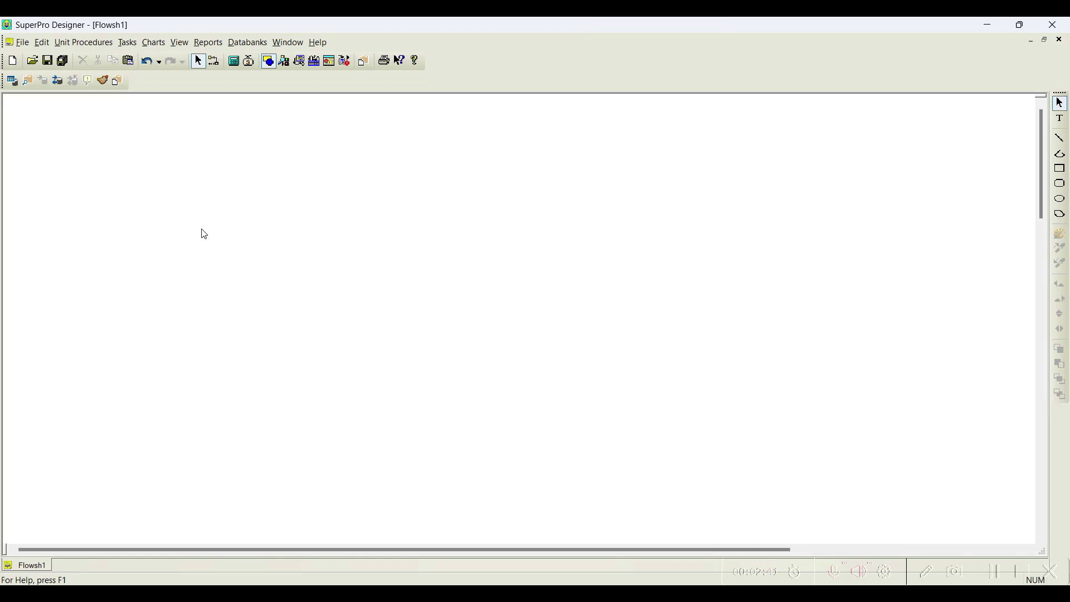
- Add a batch vessel procedure in a reactor to the upper-left area of the flowsheet
{"action": "left_click", "coordinate": [83, 43]}
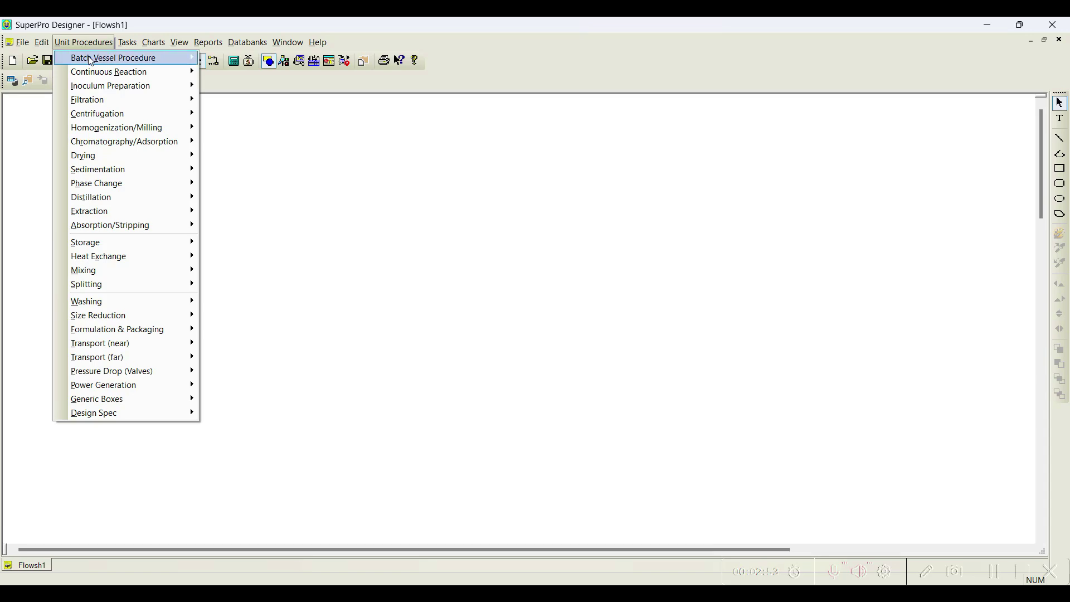
{"action": "mouse_move", "coordinate": [91, 61]}
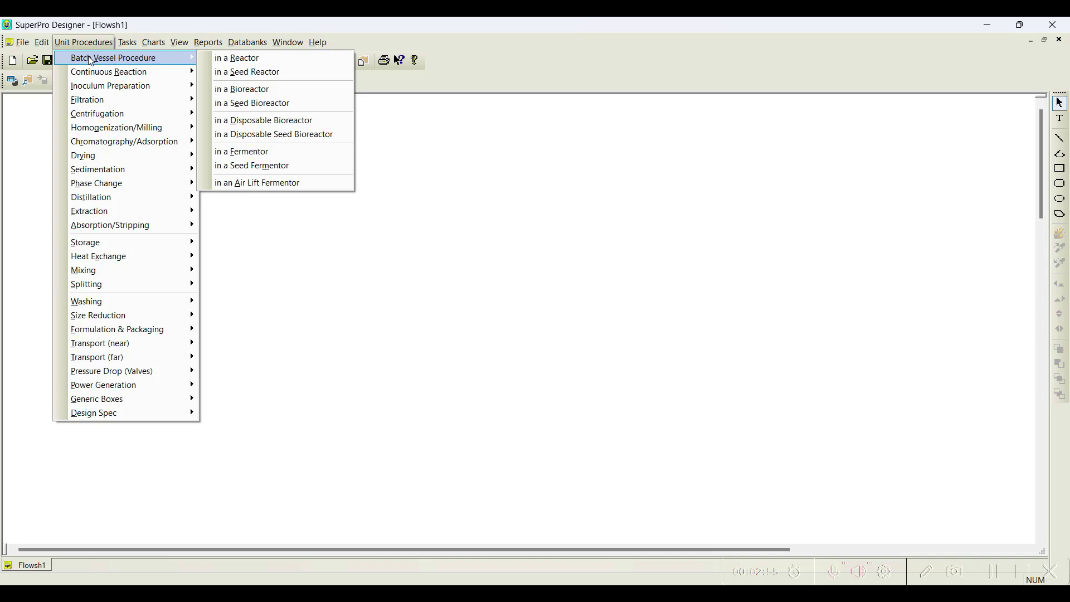
{"action": "left_click", "coordinate": [225, 61]}
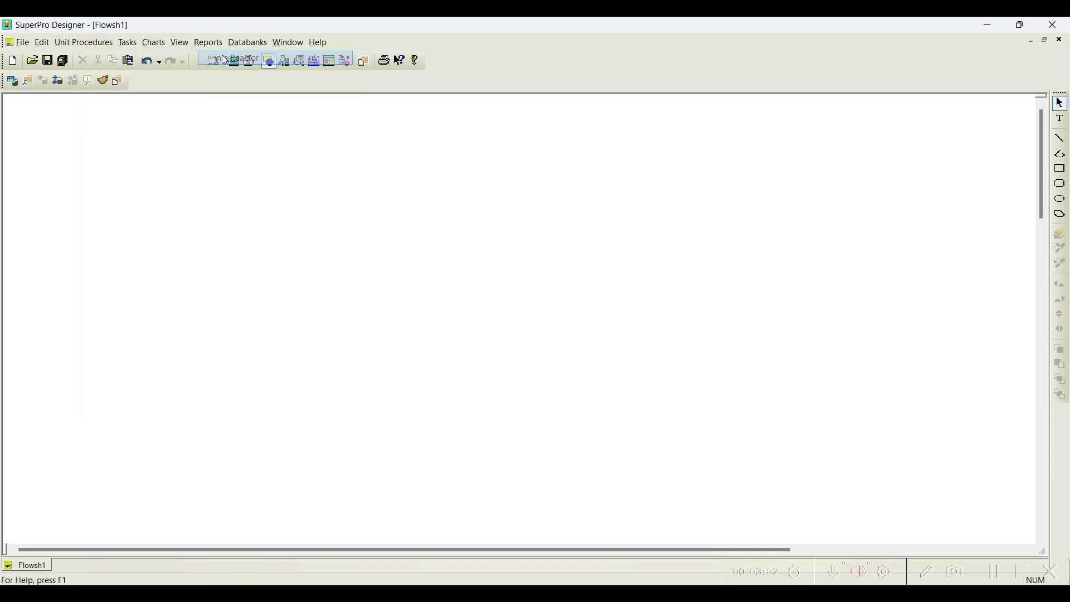
{"action": "left_click", "coordinate": [426, 266]}
{"action": "left_click_drag", "start_coordinate": [418, 262], "coordinate": [310, 197]}
{"action": "left_click", "coordinate": [420, 233]}
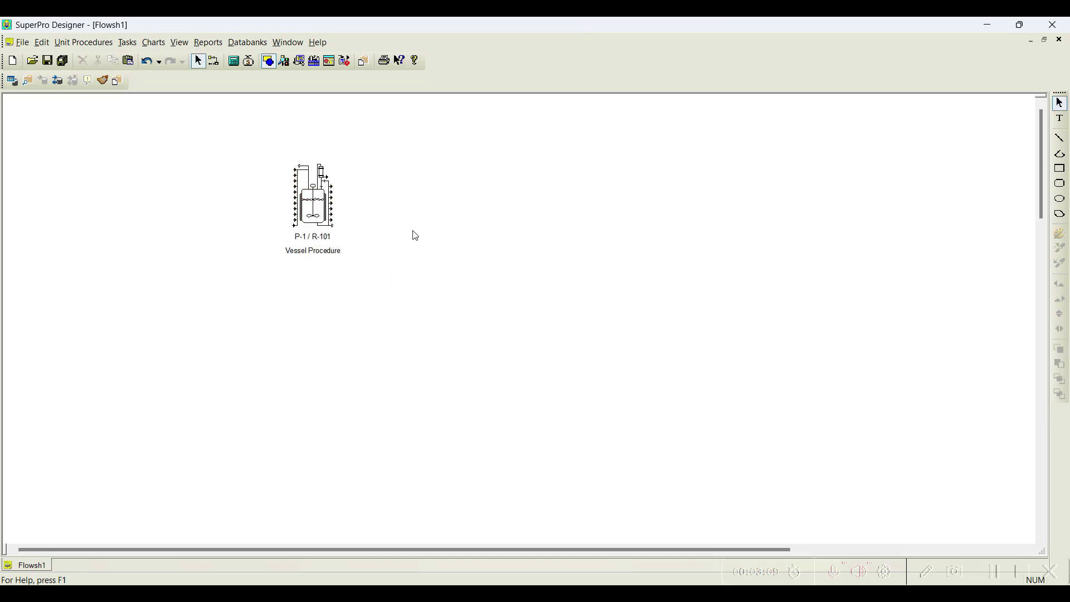
- Add a plate and frame filtration procedure to the right of the reactor on the flowsheet
{"action": "left_click", "coordinate": [85, 43]}
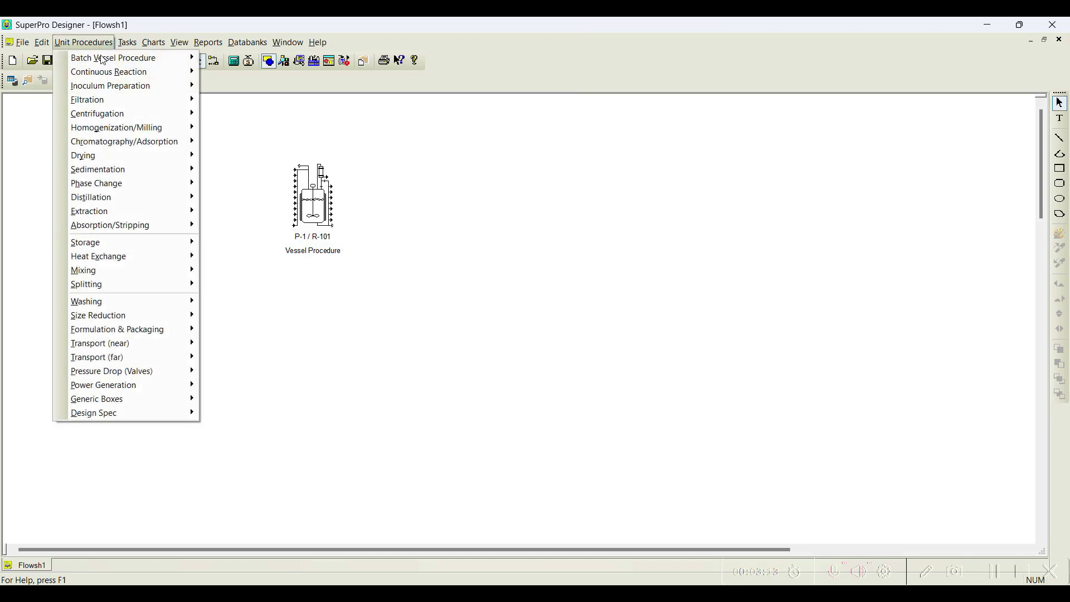
{"action": "mouse_move", "coordinate": [118, 100]}
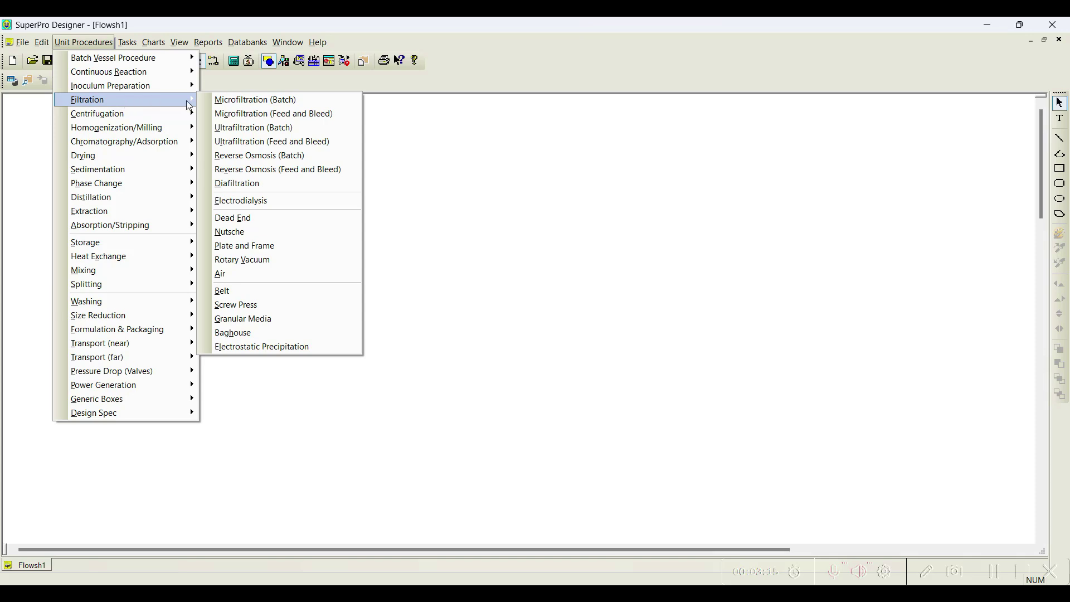
{"action": "left_click", "coordinate": [279, 246]}
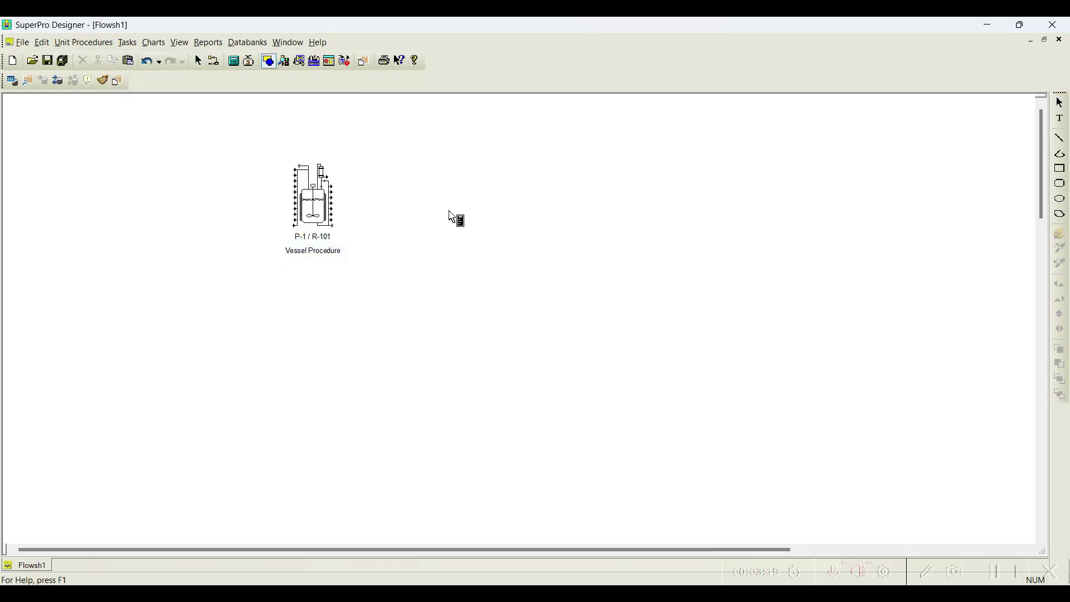
{"action": "left_click", "coordinate": [449, 211]}
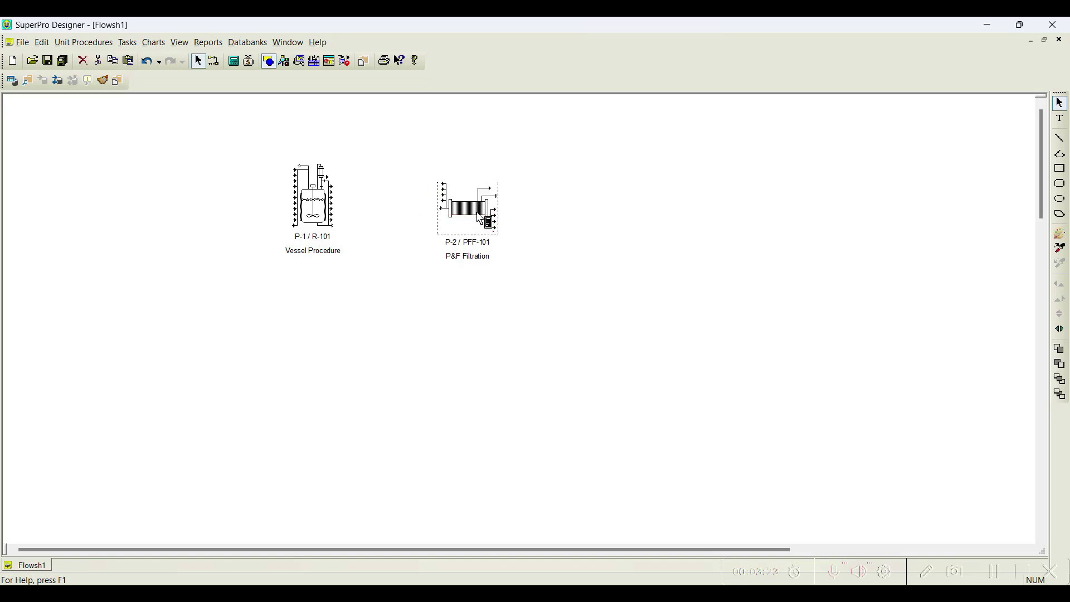
{"action": "left_click", "coordinate": [578, 210]}
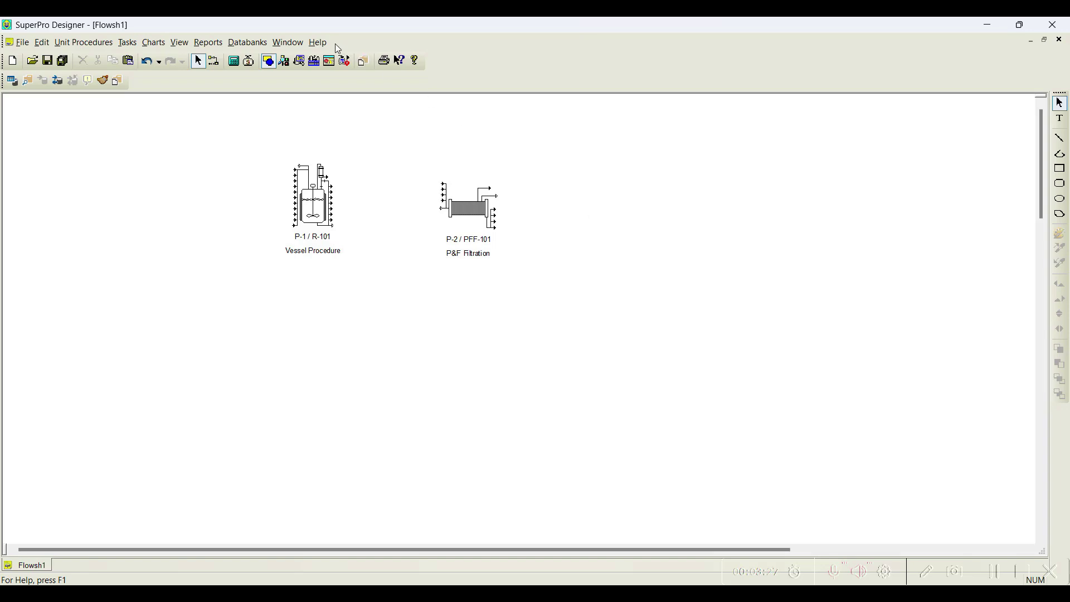
- View the program's version and licence information, and close it
{"action": "left_click", "coordinate": [317, 42]}
{"action": "left_click", "coordinate": [357, 163]}
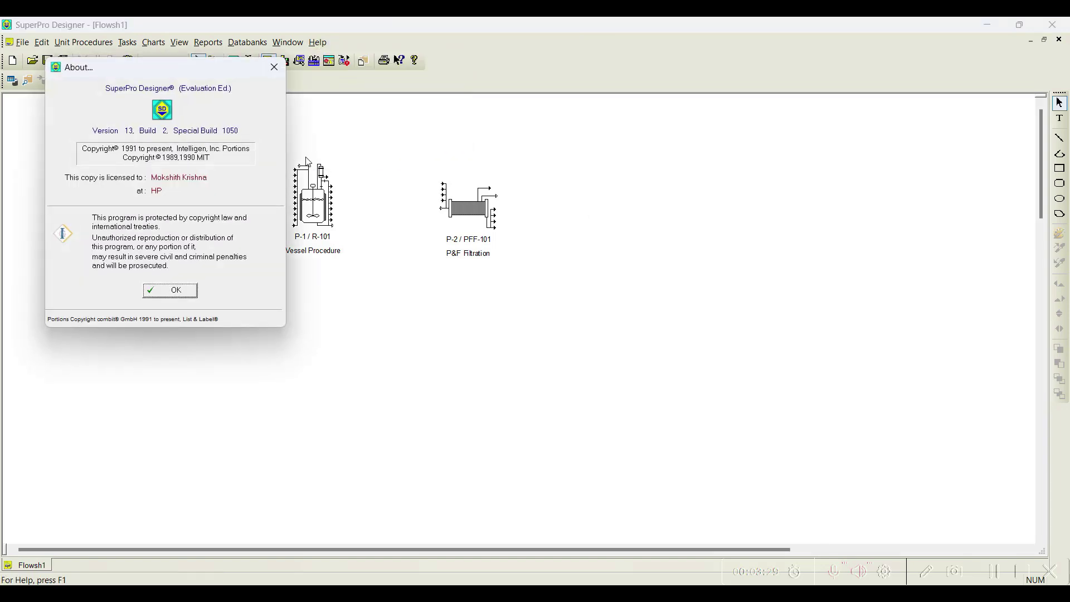
{"action": "left_click_drag", "start_coordinate": [171, 73], "coordinate": [341, 102]}
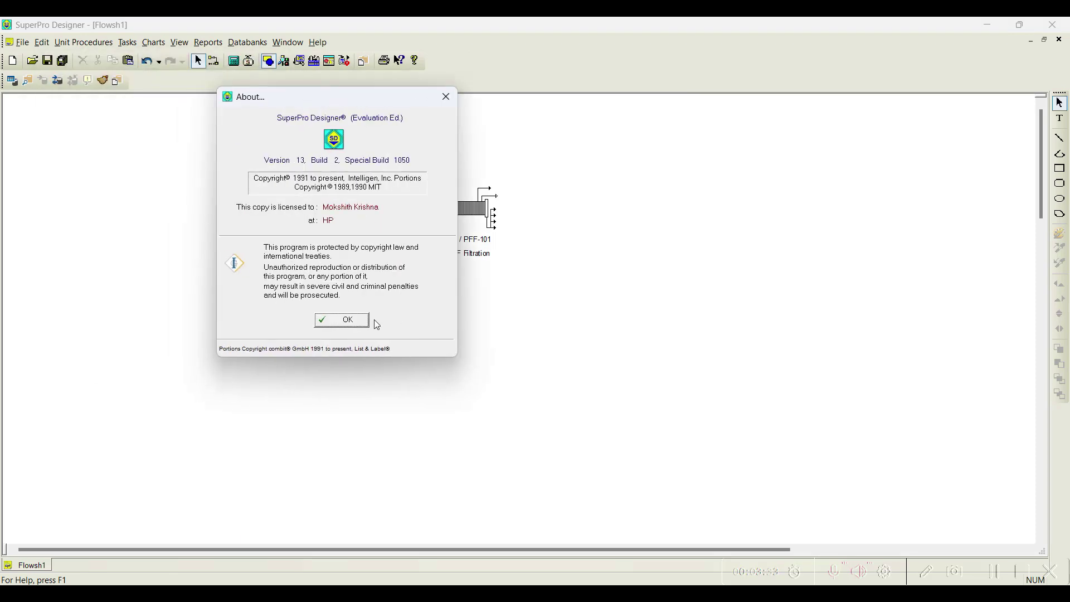
{"action": "left_click", "coordinate": [341, 320]}
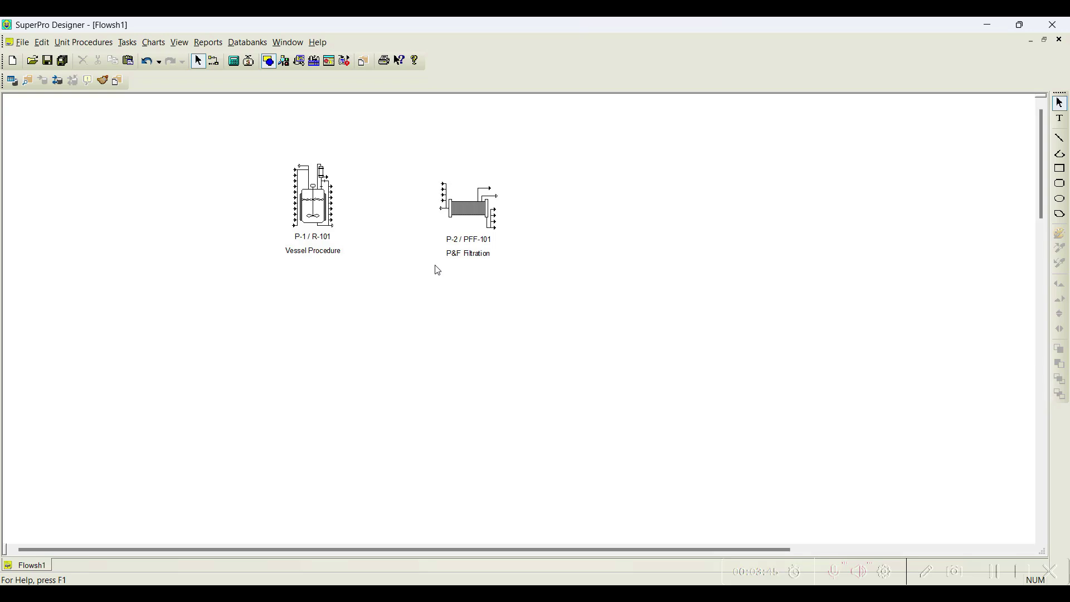
- Move the plate and frame filter slightly farther to the right of the reactor
{"action": "left_click_drag", "start_coordinate": [473, 212], "coordinate": [509, 207]}
{"action": "left_click", "coordinate": [576, 219]}
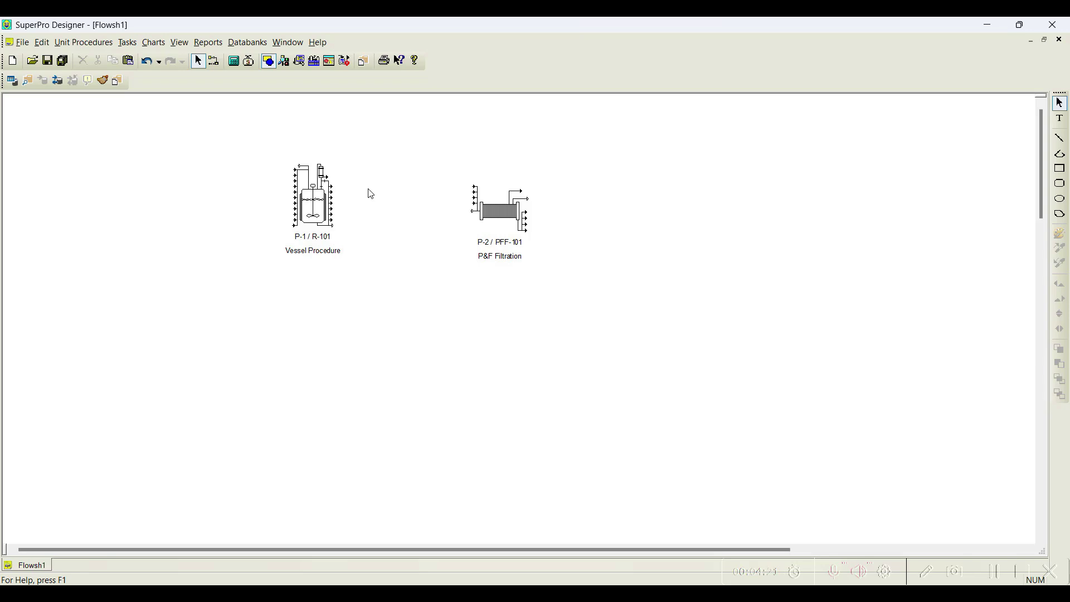
- Draw four feed streams into the reactor, one to its uppermost inlet port and three to inlet ports along its left side
{"action": "left_click", "coordinate": [213, 61]}
{"action": "left_click", "coordinate": [211, 144]}
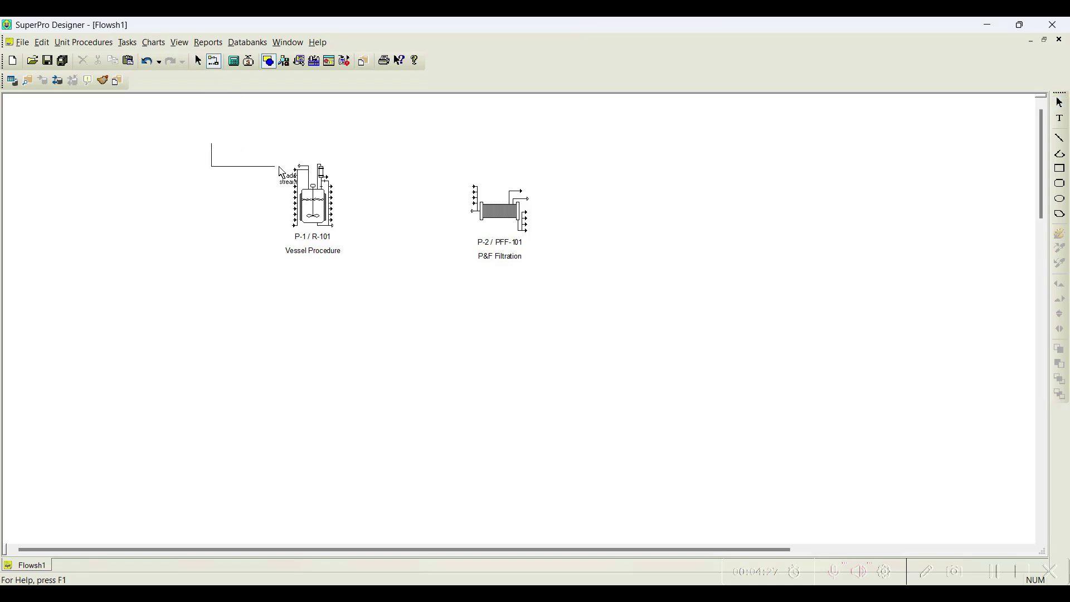
{"action": "left_click", "coordinate": [300, 166]}
{"action": "left_click", "coordinate": [178, 181]}
{"action": "left_click", "coordinate": [295, 181]}
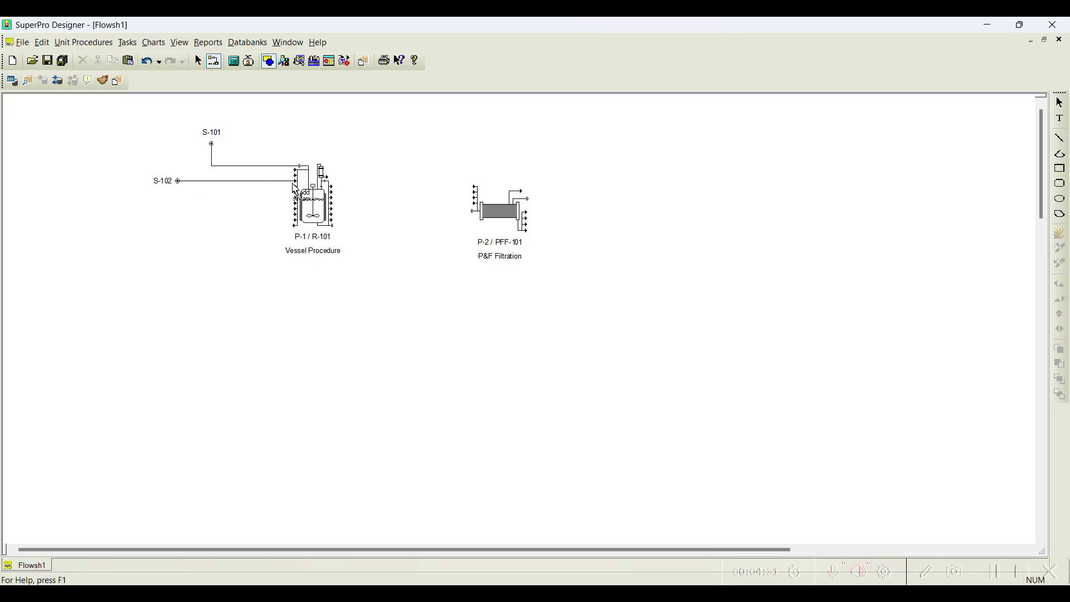
{"action": "left_click", "coordinate": [180, 209]}
{"action": "left_click", "coordinate": [296, 216]}
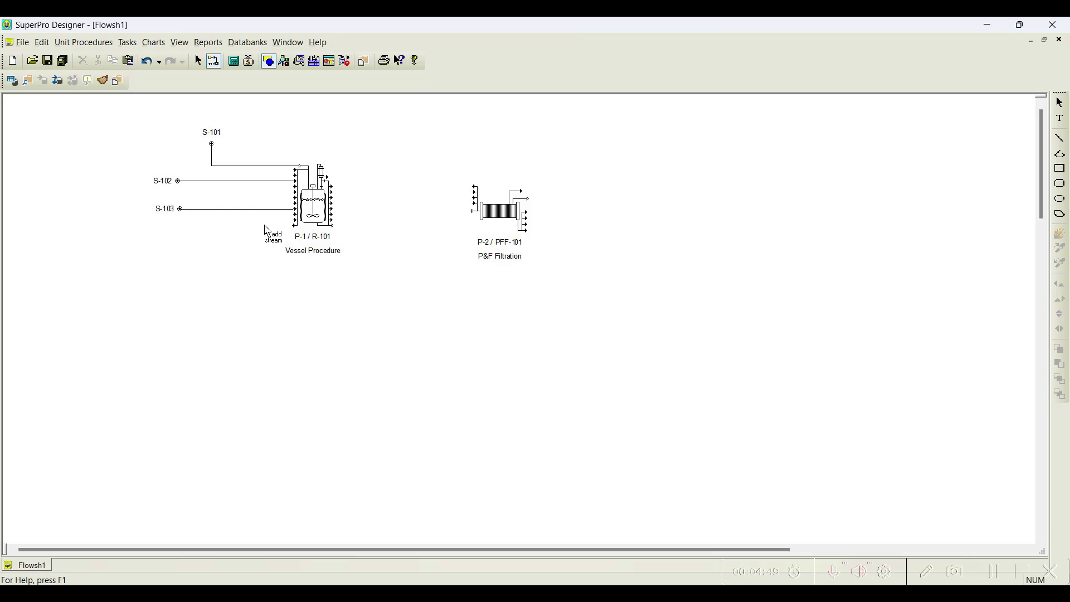
{"action": "left_click", "coordinate": [235, 272]}
{"action": "left_click", "coordinate": [295, 228]}
- Connect the reactor's bottom outlet port to the filter's feed port with a stream, and leave stream drawing mode
{"action": "left_click", "coordinate": [336, 230]}
{"action": "left_click", "coordinate": [475, 218]}
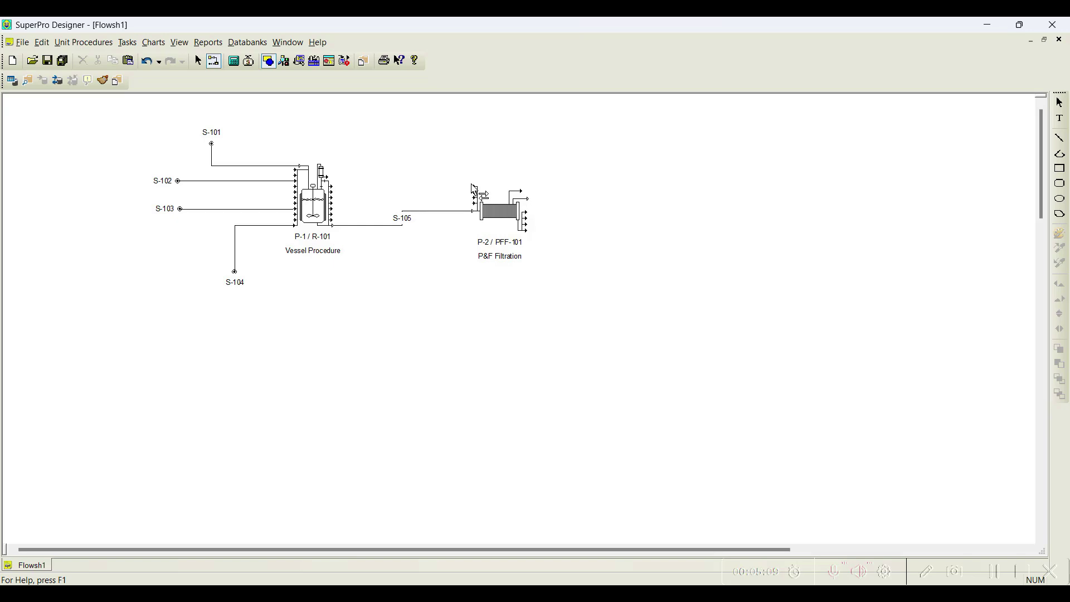
{"action": "key", "text": "Escape"}
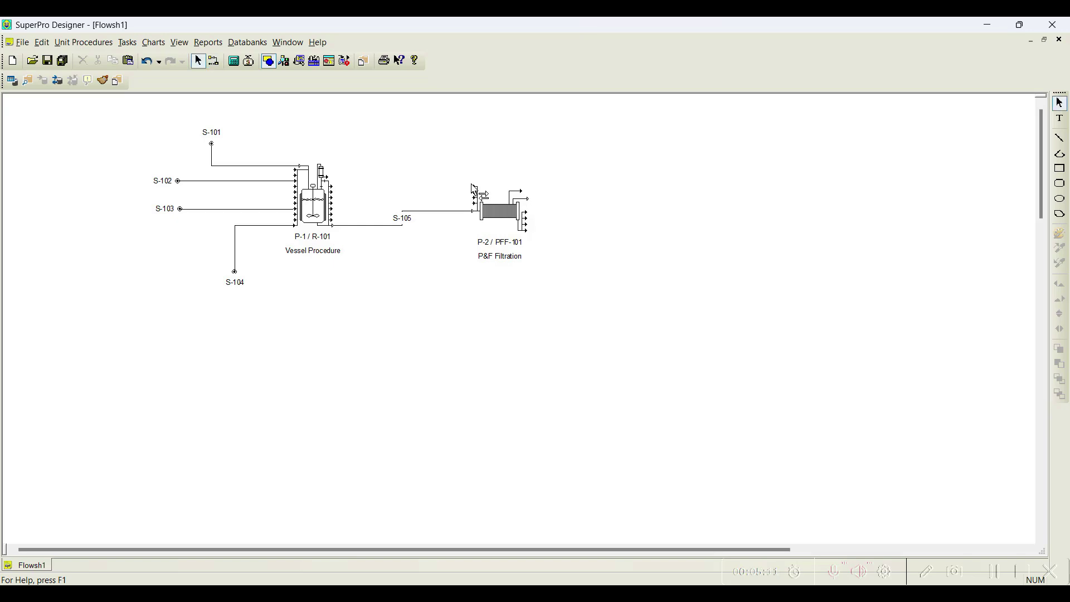
- Examine the online help page on the Plate and Frame Filtration Procedure for the filter's port assignments, and return to the flowsheet
{"action": "left_click", "coordinate": [512, 217]}
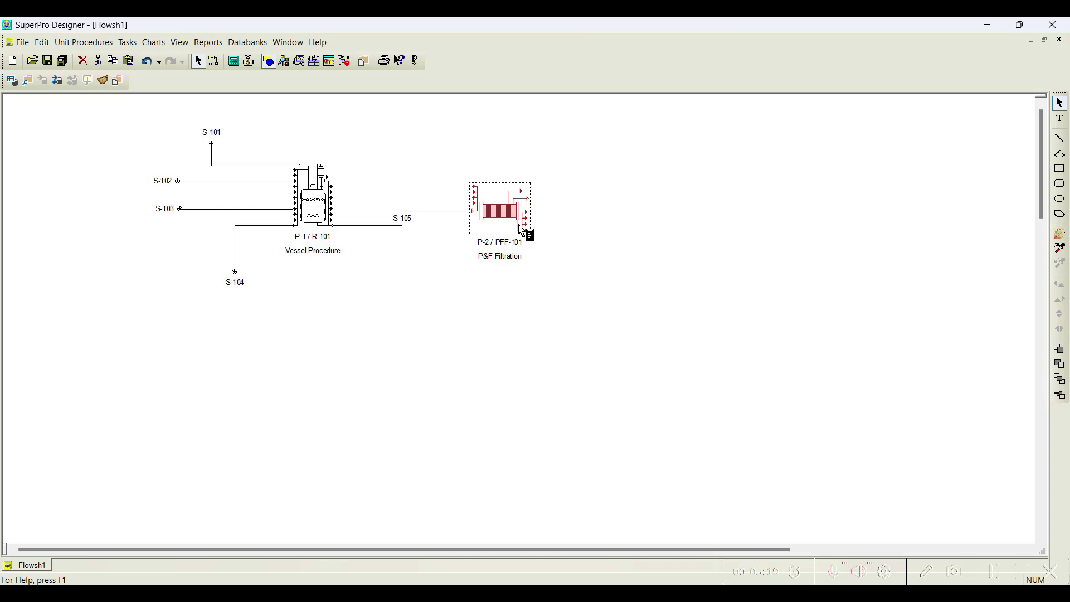
{"action": "double_click", "coordinate": [517, 223]}
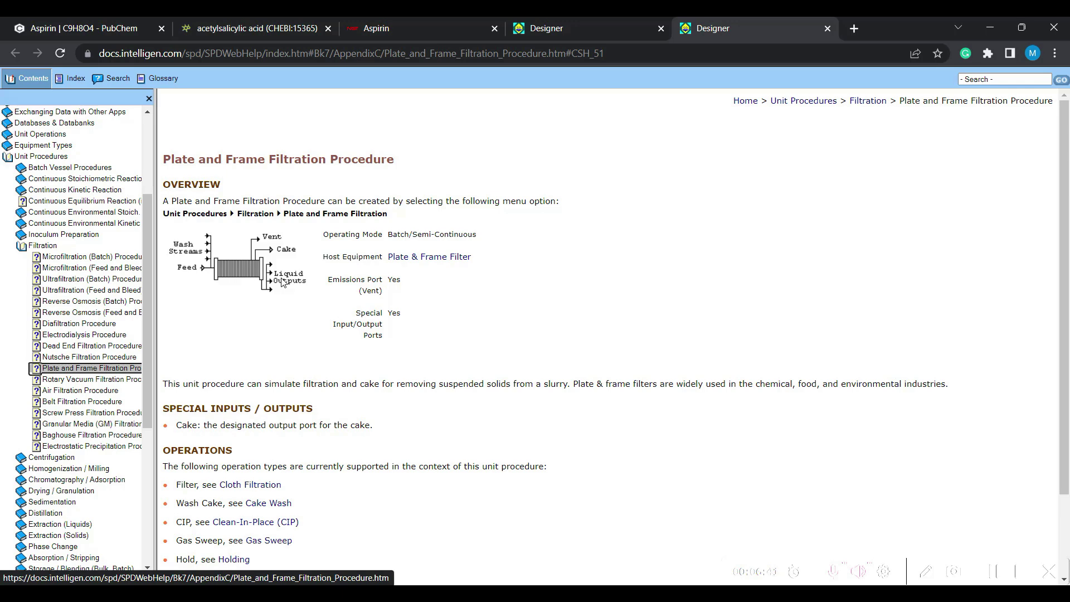
{"action": "key", "text": "alt+Tab"}
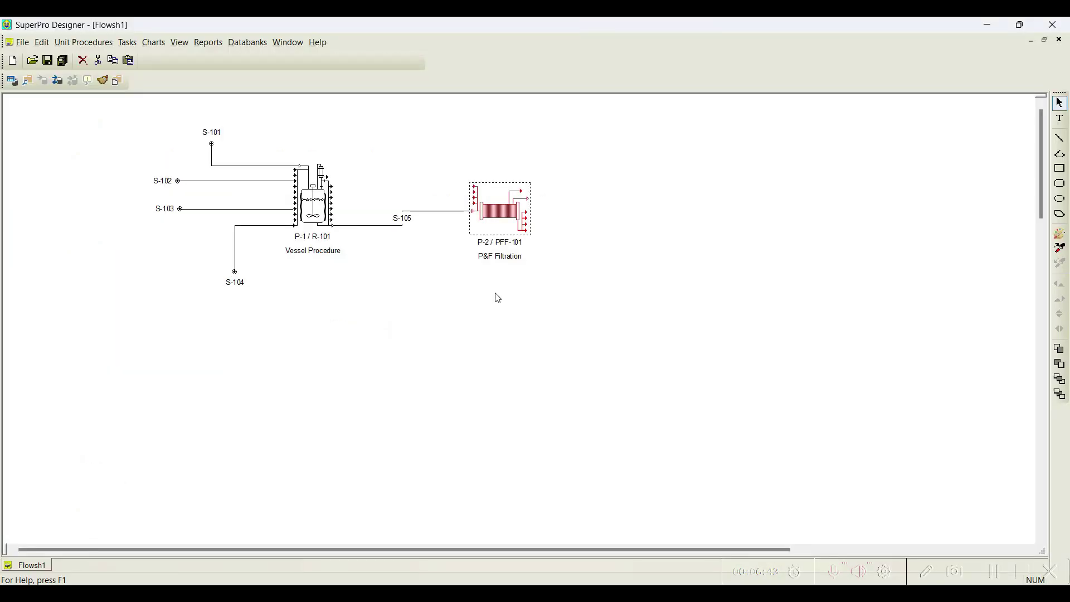
{"action": "right_click", "coordinate": [496, 216]}
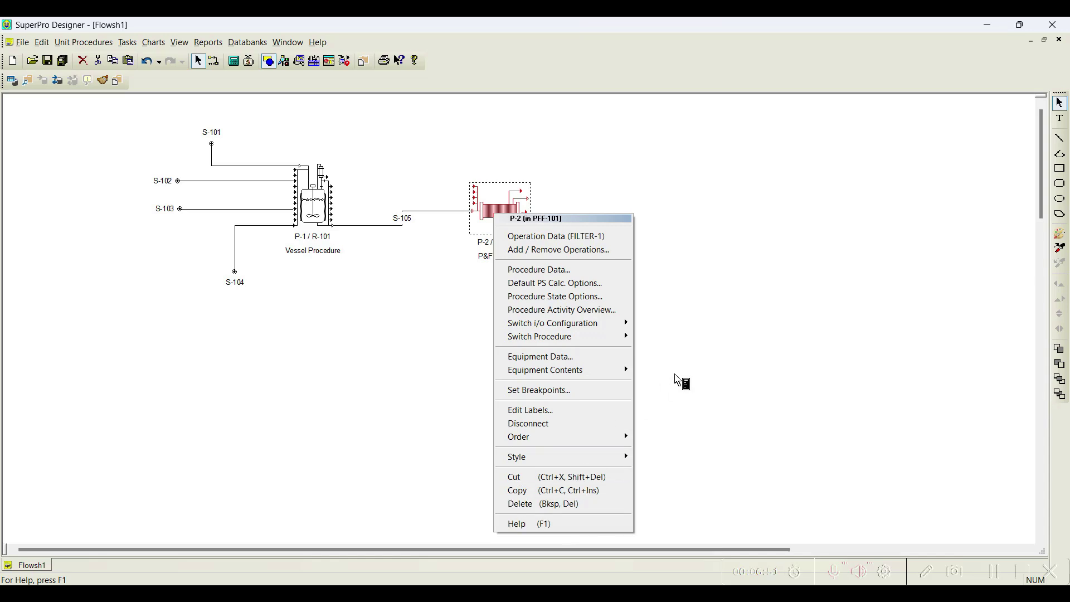
{"action": "left_click", "coordinate": [676, 377]}
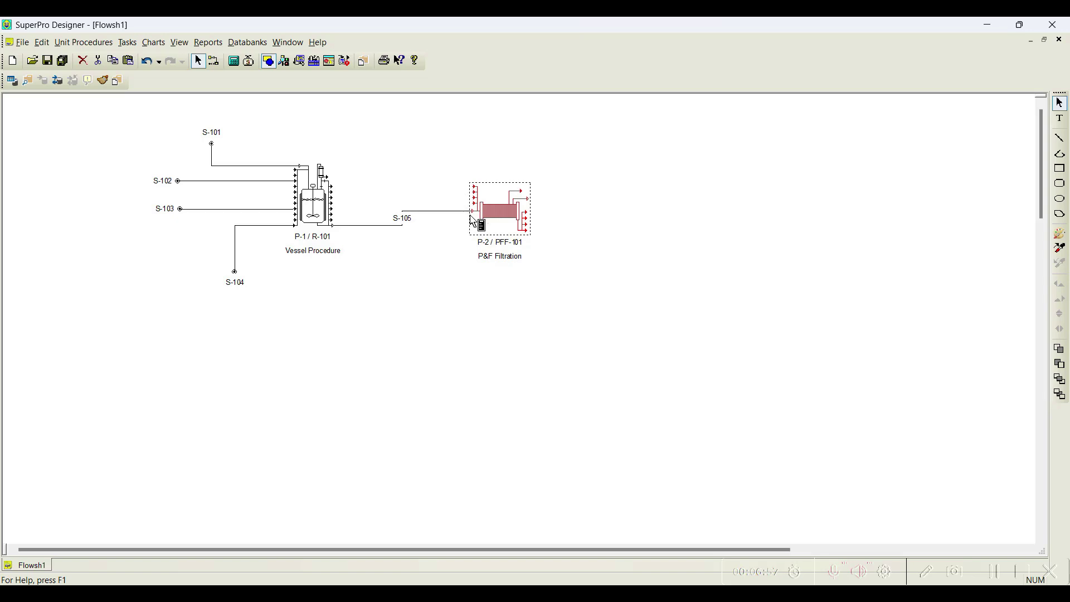
- Draw two outlet streams from the filter, one from the cake port and one from the uppermost liquid output port
{"action": "left_click", "coordinate": [214, 60]}
{"action": "left_click", "coordinate": [532, 200]}
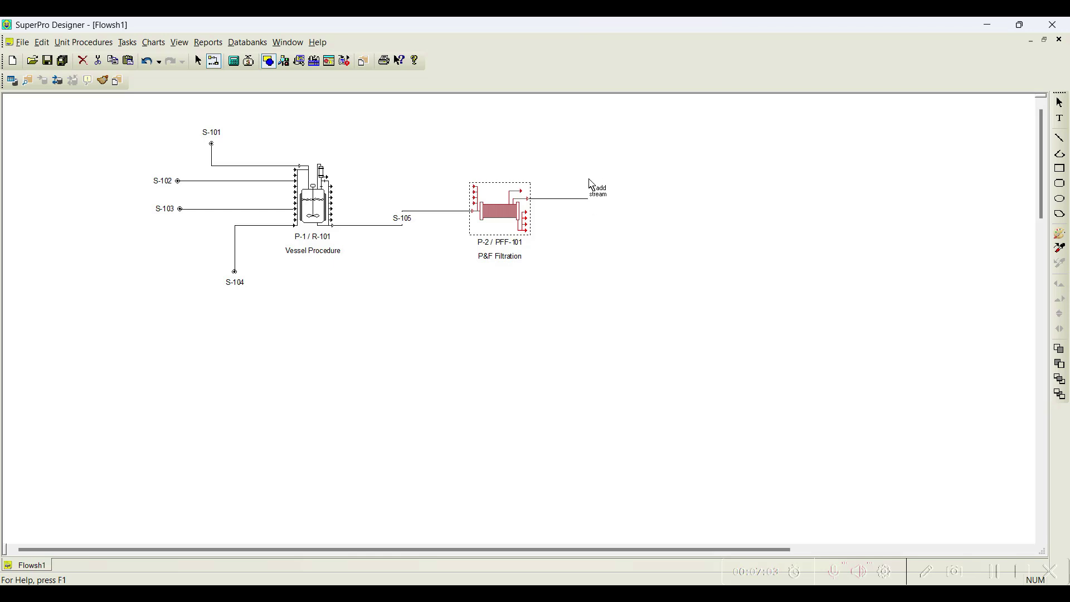
{"action": "left_click", "coordinate": [592, 199]}
{"action": "left_click", "coordinate": [527, 212]}
{"action": "left_click", "coordinate": [624, 254]}
- Draw a wash stream into the filter's uppermost wash port and an outlet stream from its lowest liquid output port
{"action": "left_click", "coordinate": [420, 146]}
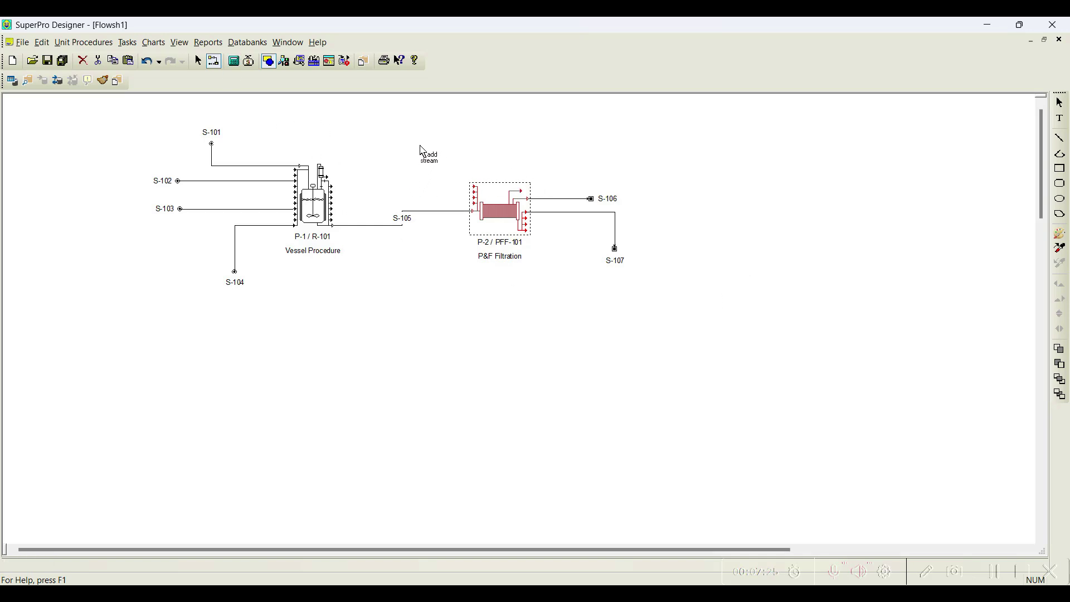
{"action": "left_click", "coordinate": [476, 190]}
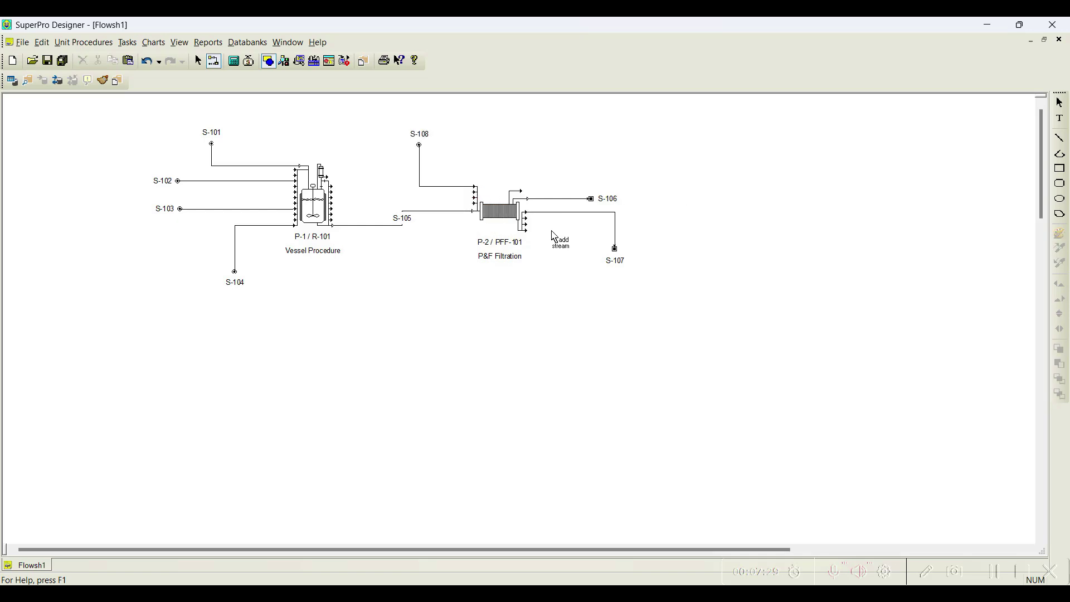
{"action": "left_click", "coordinate": [526, 230]}
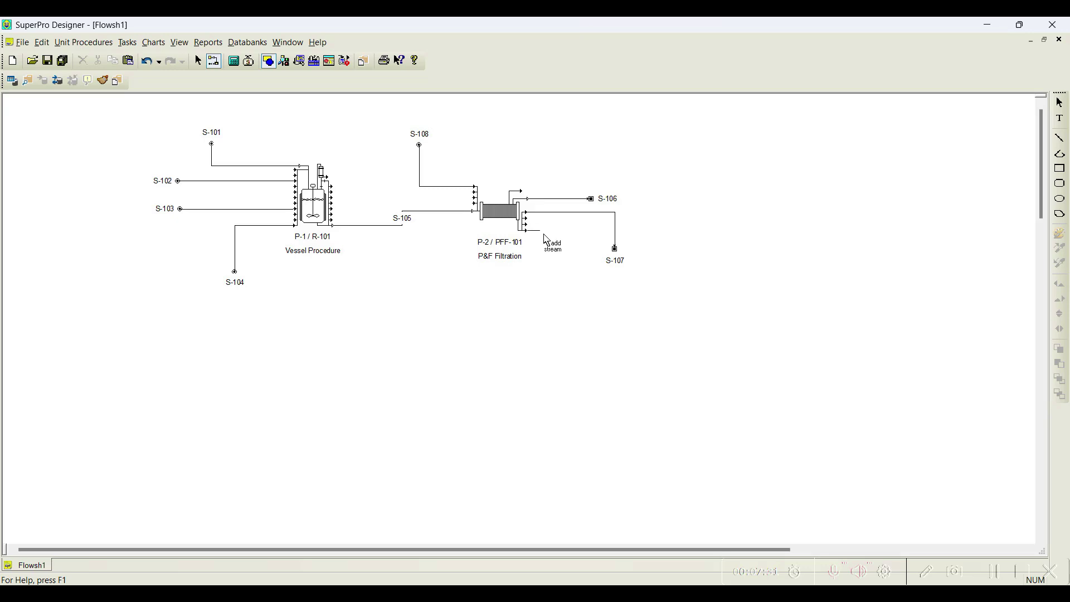
{"action": "left_click", "coordinate": [556, 293]}
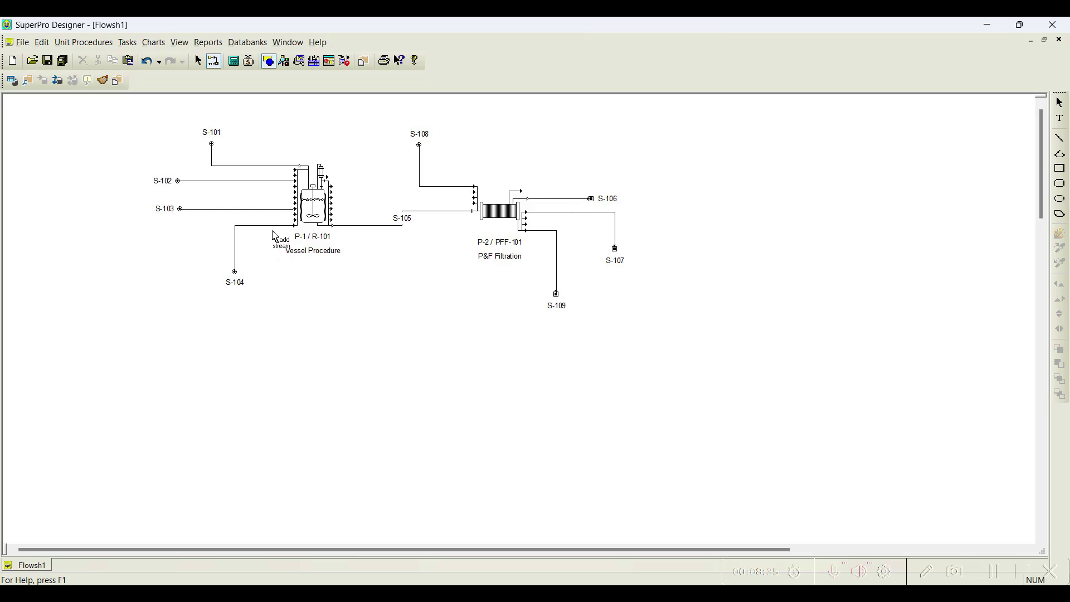
{"action": "key", "text": "Escape"}
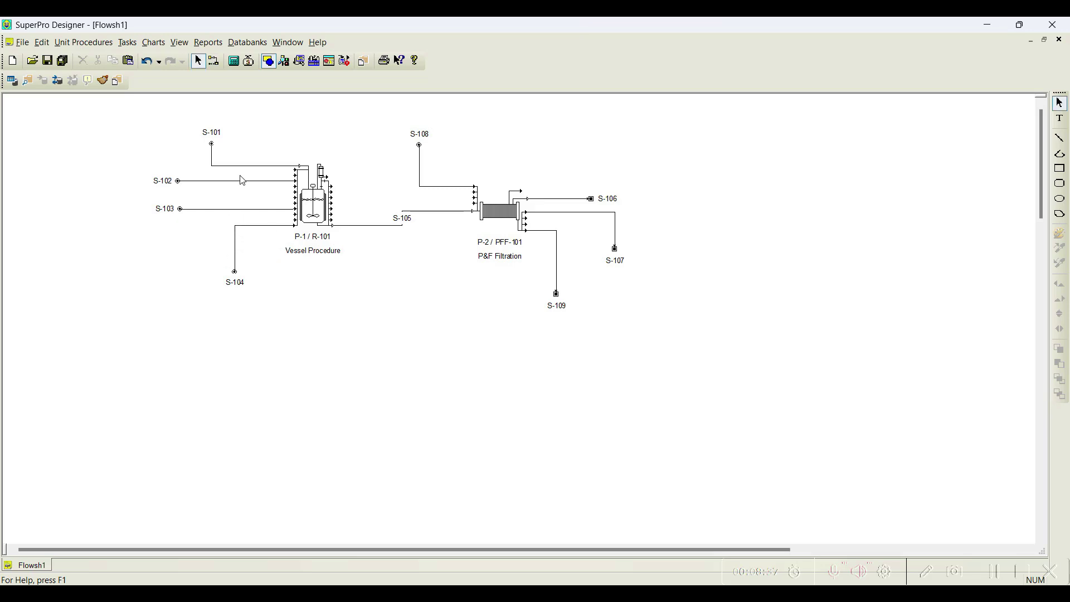
- Rename stream S-101 as "Acetic anhydride"
{"action": "left_click", "coordinate": [246, 166]}
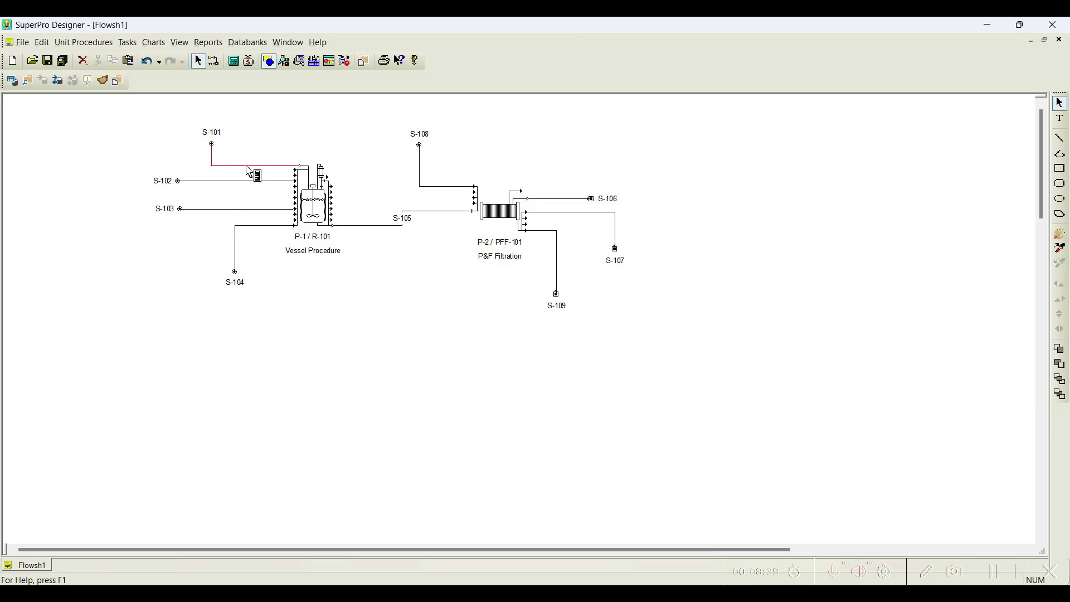
{"action": "right_click", "coordinate": [247, 166]}
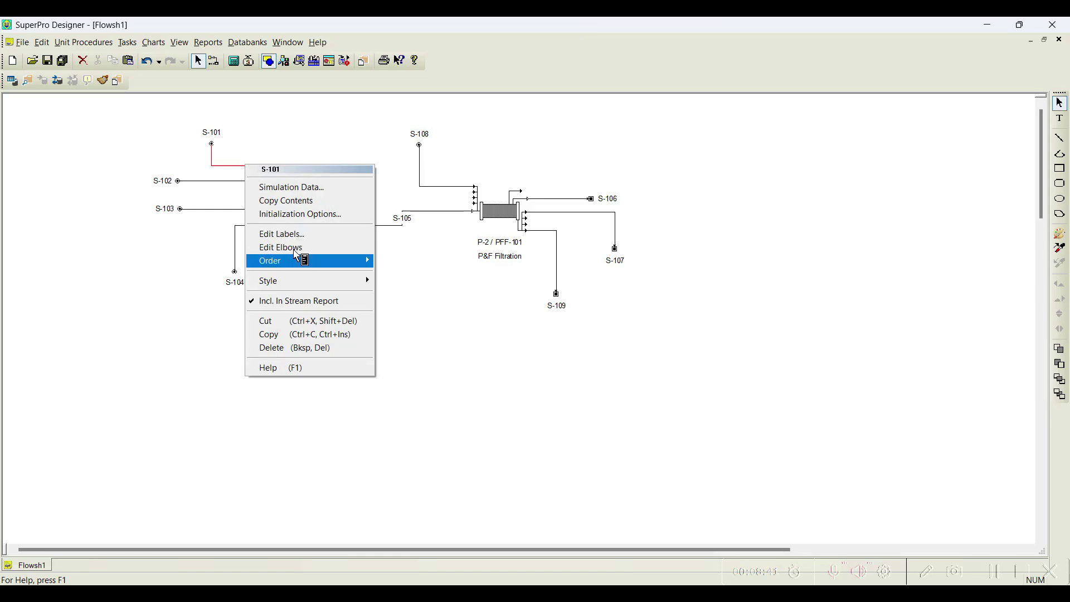
{"action": "left_click", "coordinate": [296, 236]}
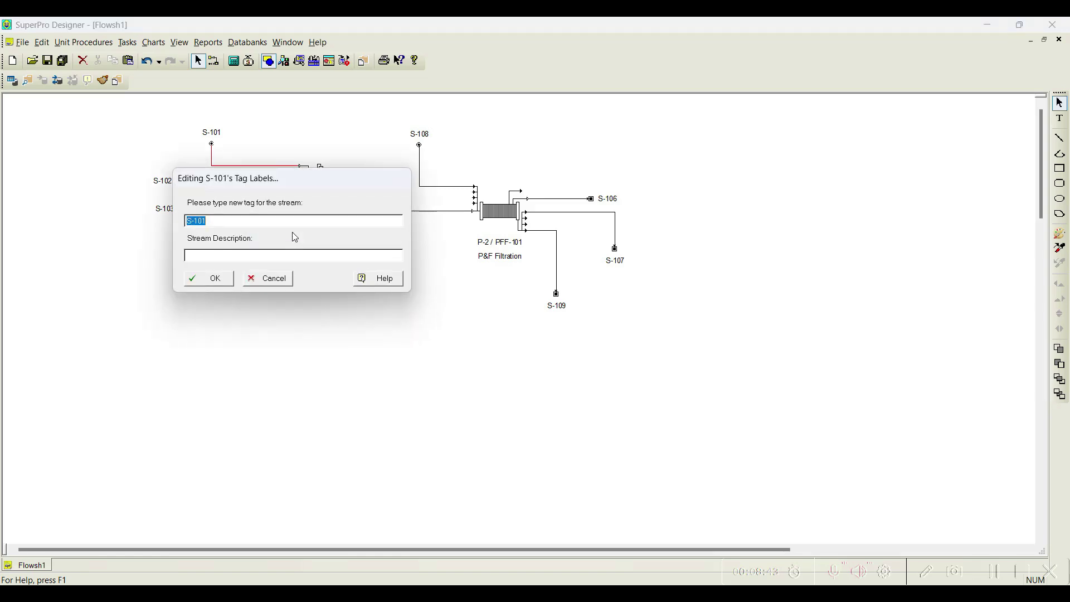
{"action": "type", "text": "Acetic anhydride"}
{"action": "left_click", "coordinate": [208, 280]}
- Rename stream S-102, which feeds the reactor, as "Salicylic acid"
{"action": "right_click", "coordinate": [229, 181]}
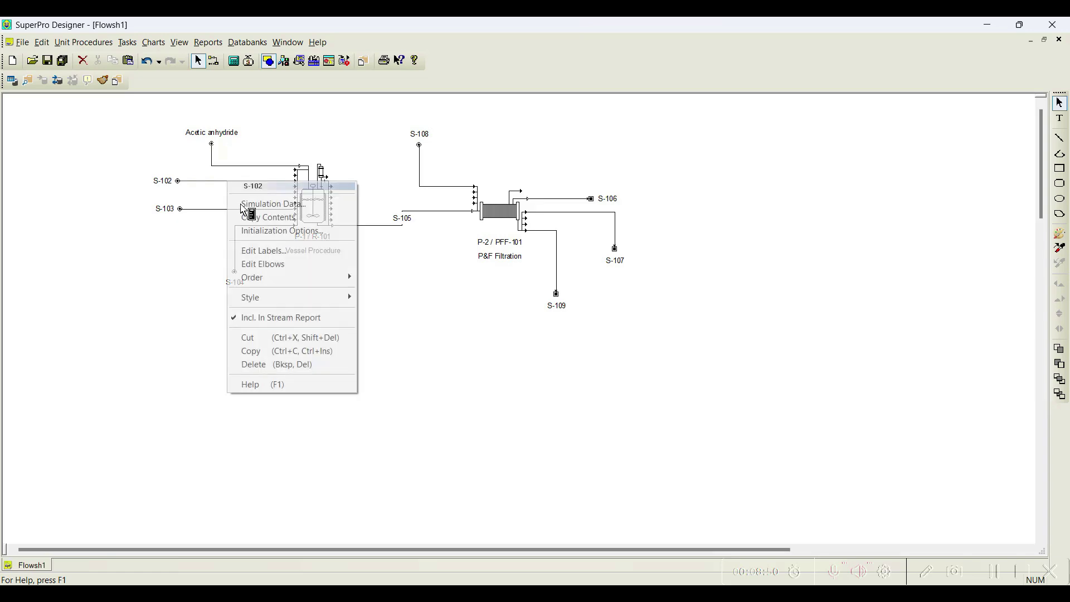
{"action": "left_click", "coordinate": [282, 252]}
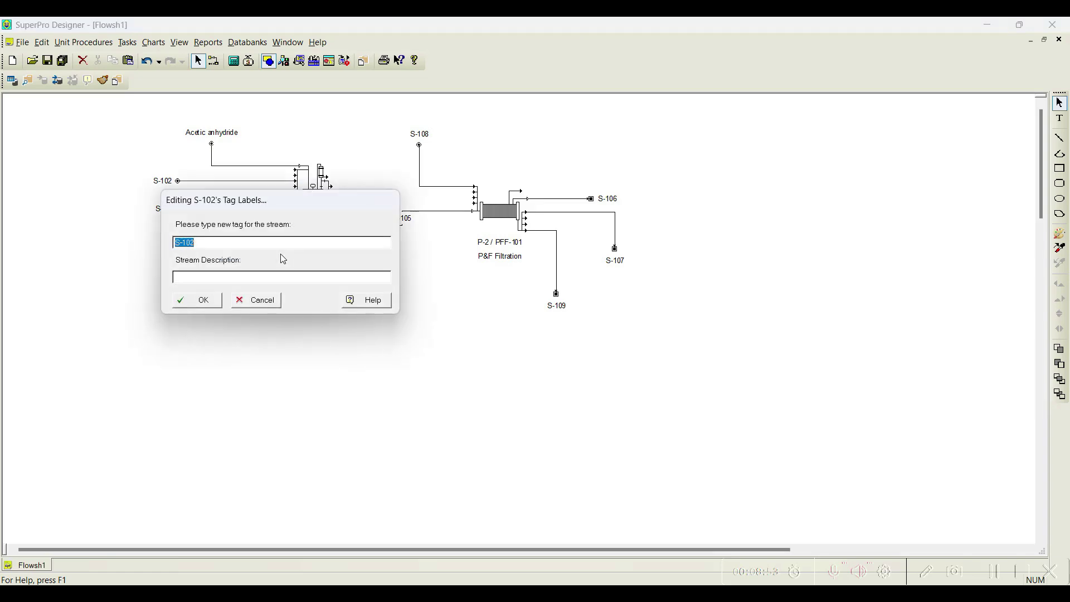
{"action": "type", "text": "Salicylic acid"}
{"action": "key", "text": "Return"}
- Rename reactor feed stream S-103 as "85% Phosphoric acid"
{"action": "right_click", "coordinate": [226, 214]}
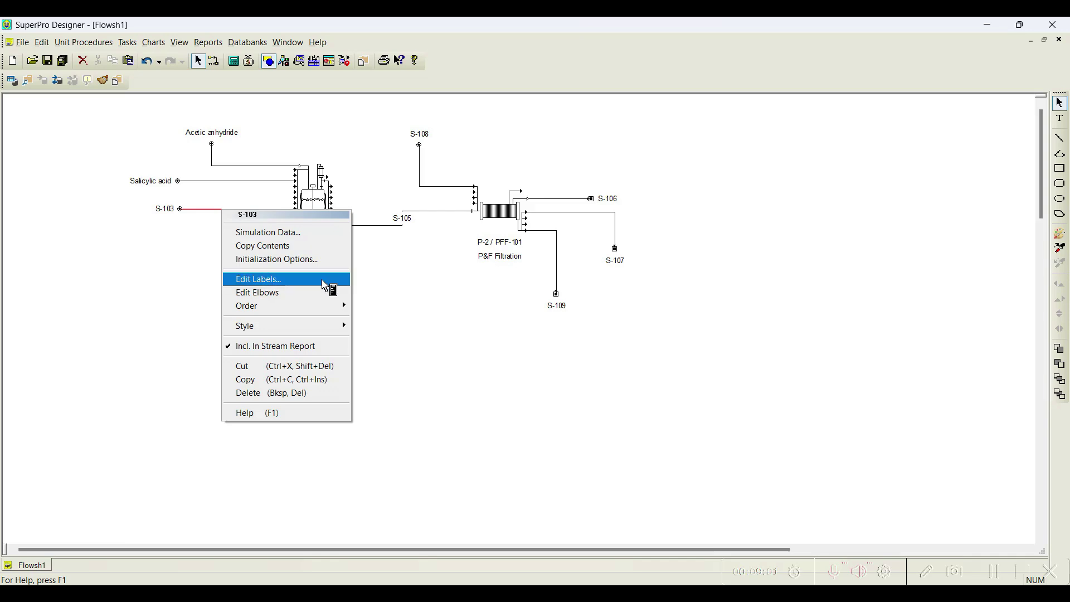
{"action": "left_click", "coordinate": [325, 286]}
{"action": "type", "text": "85% Phos"}
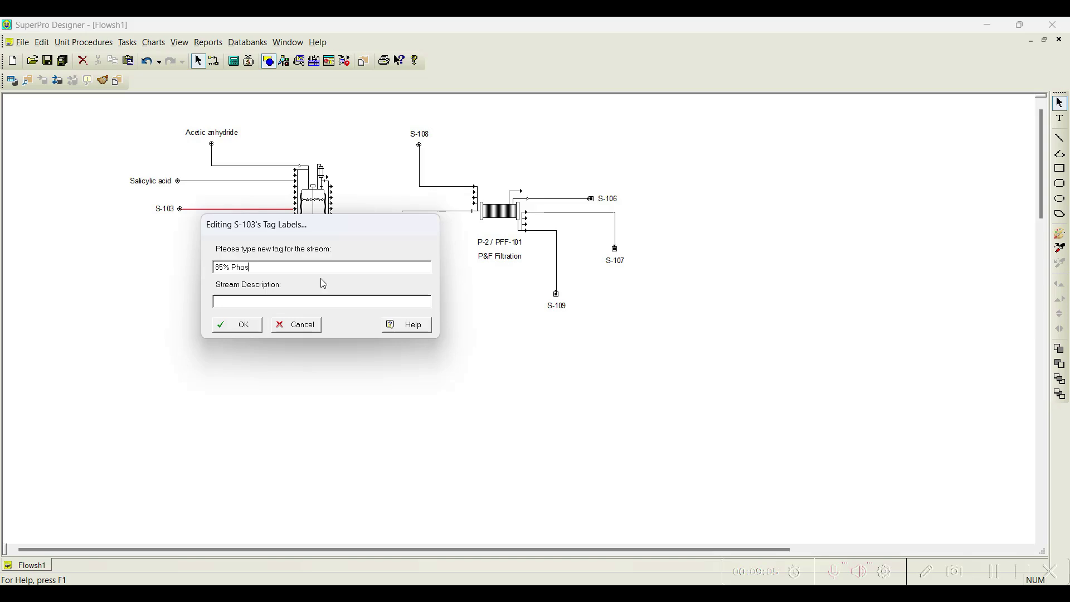
{"action": "type", "text": "phoric acid"}
{"action": "left_click", "coordinate": [235, 325]}
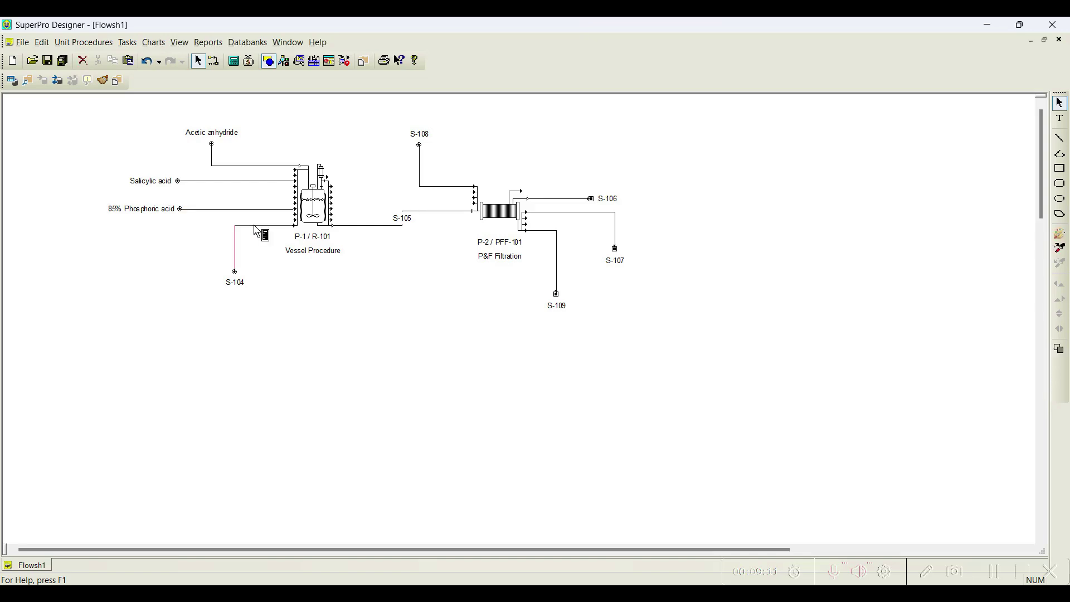
- Rename stream S-104, the lowest feed into the reactor, as "Deionised water"
{"action": "right_click", "coordinate": [255, 227]}
{"action": "left_click", "coordinate": [301, 293]}
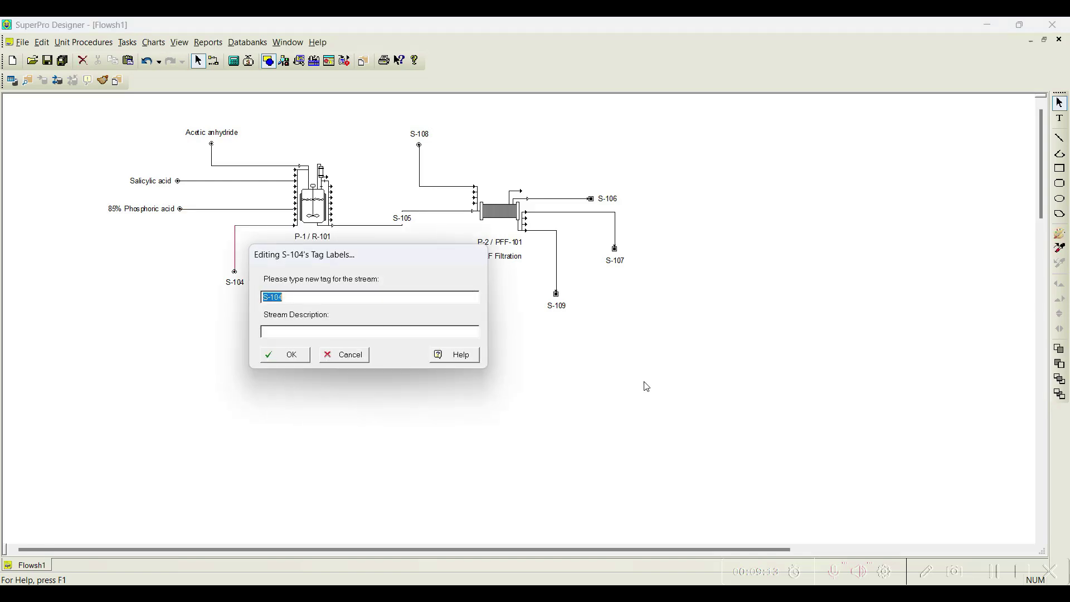
{"action": "type", "text": "Deionised water"}
{"action": "left_click", "coordinate": [283, 359]}
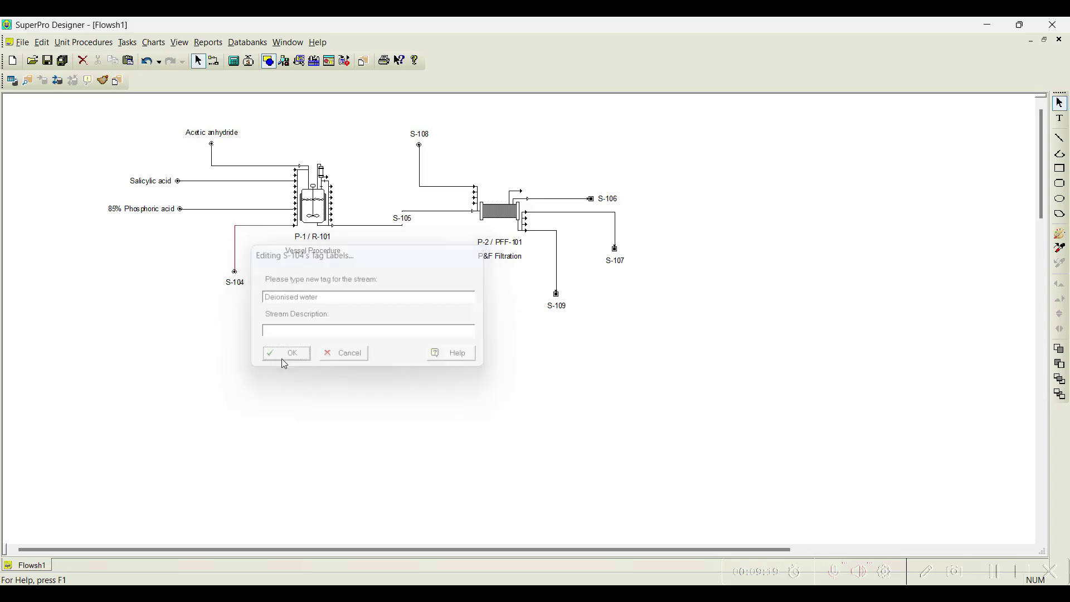
- Rename stream S-105 between the reactor and the filter as "Reaction Mixture", and lower the filter so that this stream runs straight
{"action": "right_click", "coordinate": [396, 226]}
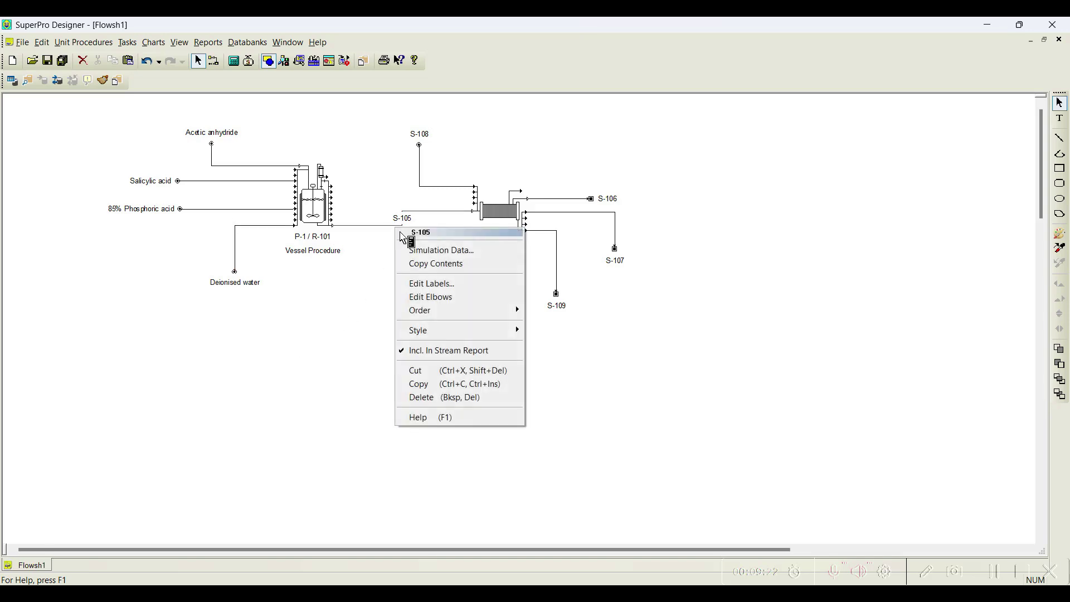
{"action": "left_click", "coordinate": [440, 283]}
{"action": "type", "text": "Reaction"}
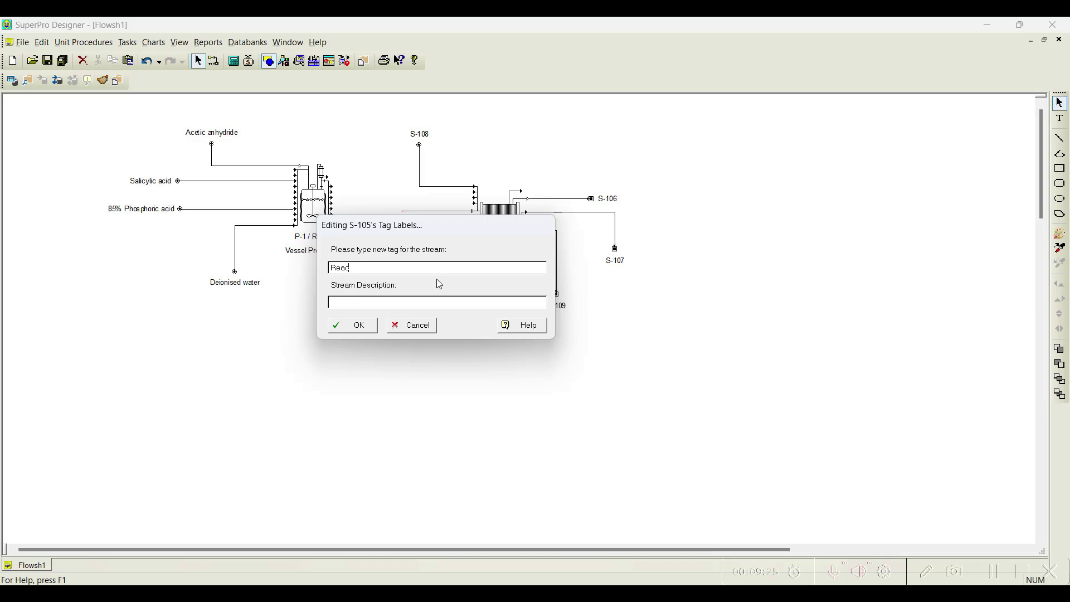
{"action": "key", "text": "BackSpace"}
{"action": "type", "text": "n Mixture"}
{"action": "left_click", "coordinate": [366, 325]}
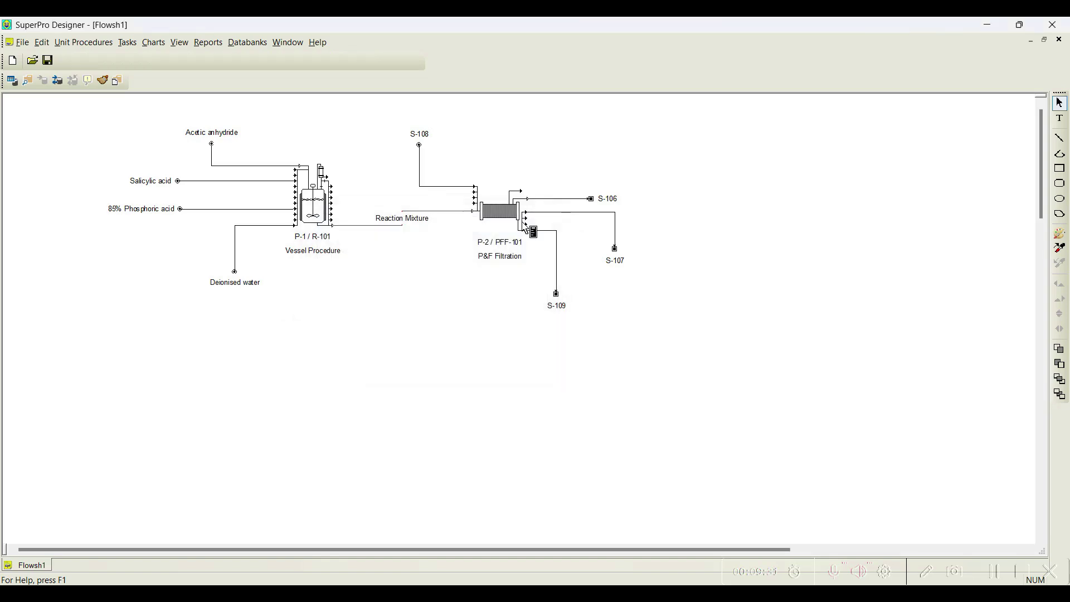
{"action": "left_click_drag", "start_coordinate": [500, 211], "coordinate": [501, 211]}
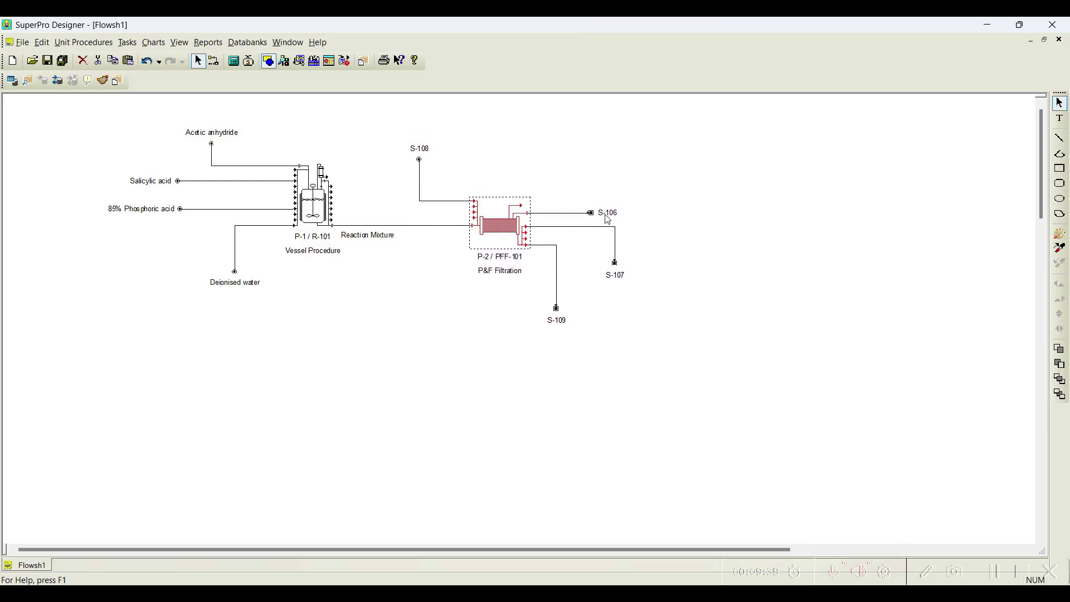
{"action": "left_click", "coordinate": [740, 217]}
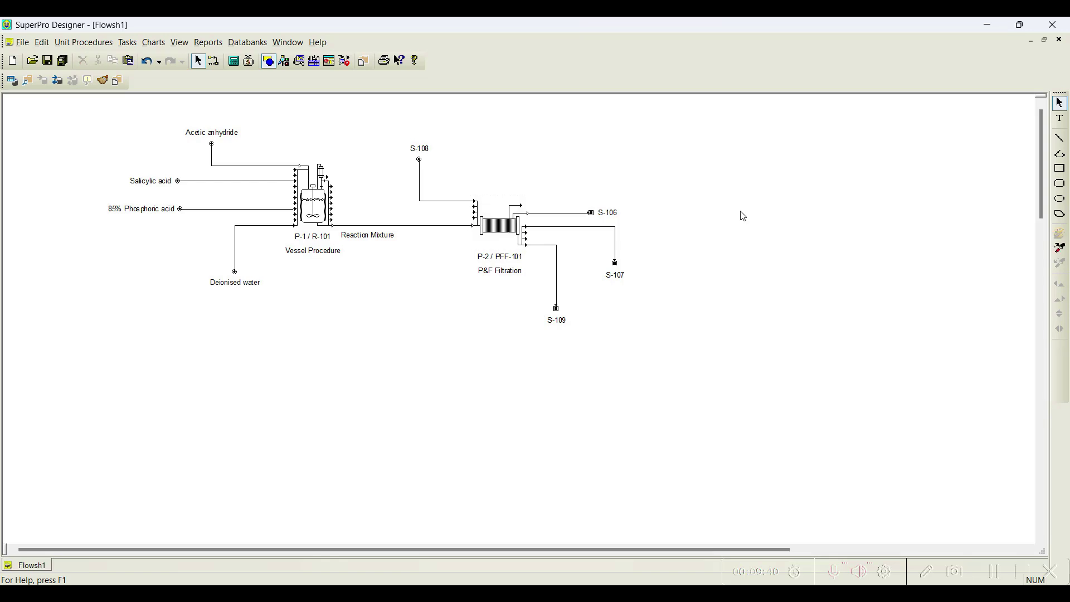
- Rename the filter's wash stream S-108 as "95% Ethanol"
{"action": "right_click", "coordinate": [448, 201]}
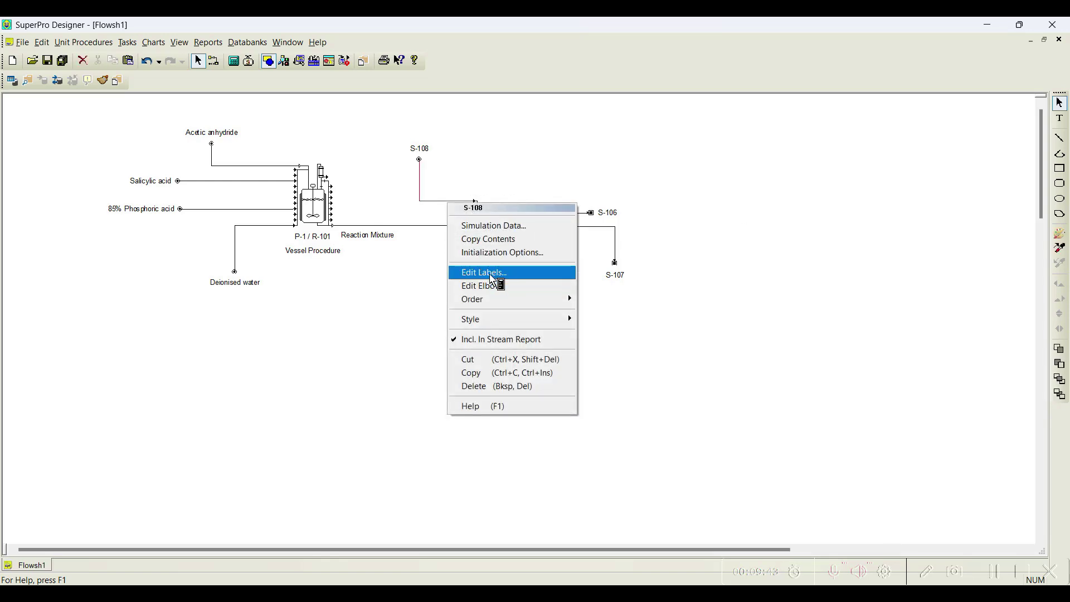
{"action": "left_click", "coordinate": [491, 275]}
{"action": "type", "text": "S"}
{"action": "type", "text": "5"}
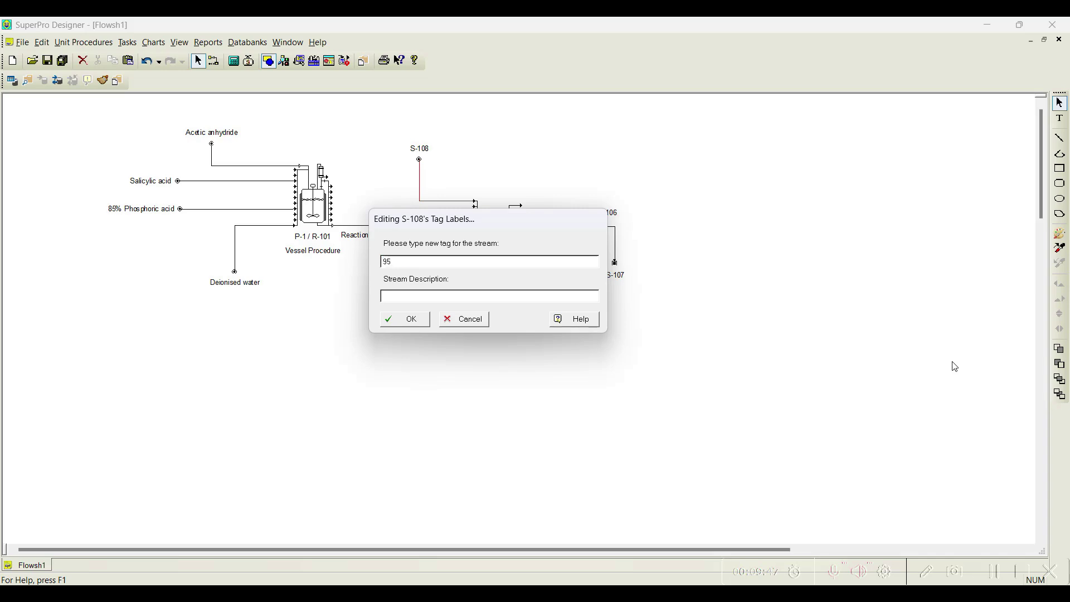
{"action": "type", "text": "% Ethanol"}
{"action": "key", "text": "Return"}
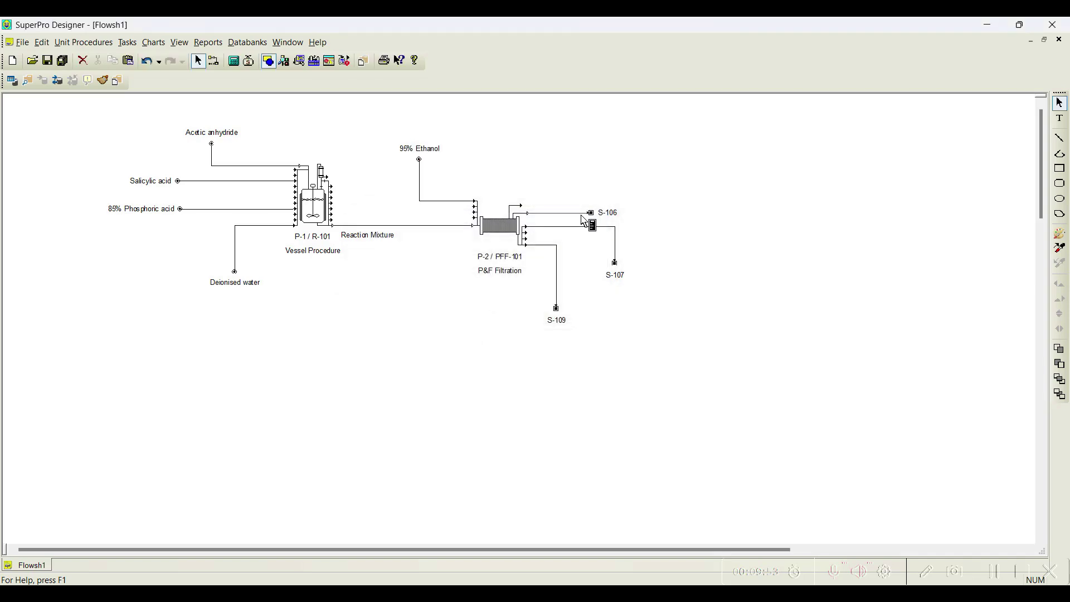
- Rename the filter's cake outlet stream S-106 as "Aspirin"
{"action": "right_click", "coordinate": [582, 214]}
{"action": "left_click", "coordinate": [644, 284]}
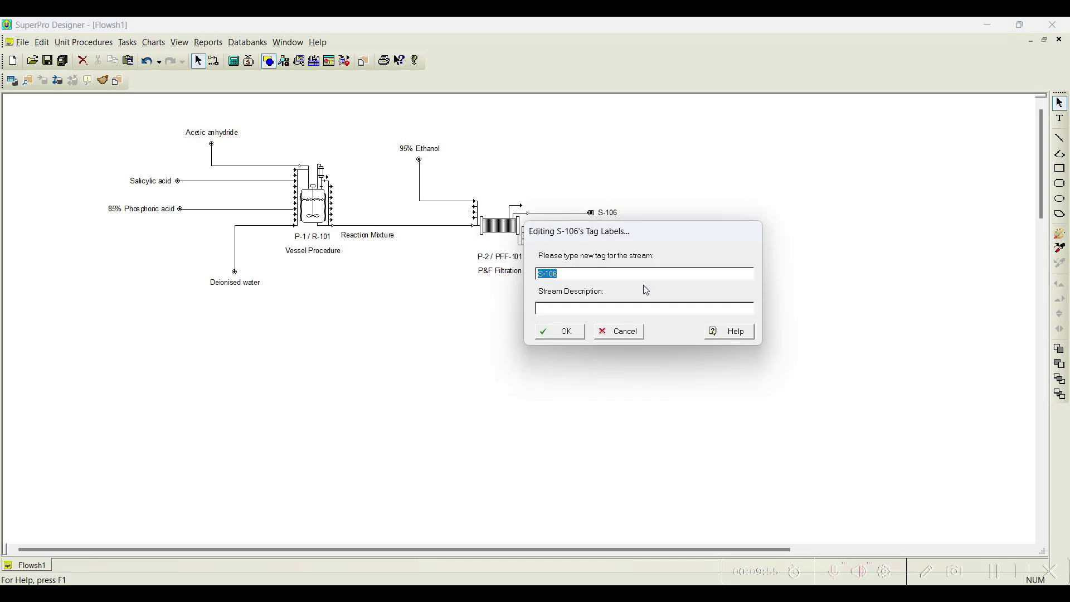
{"action": "type", "text": "Aspirin"}
{"action": "left_click", "coordinate": [580, 332]}
- Rename the filter's upper liquid outlet stream S-107 as "Filtrate"
{"action": "right_click", "coordinate": [585, 227]}
{"action": "left_click", "coordinate": [627, 299]}
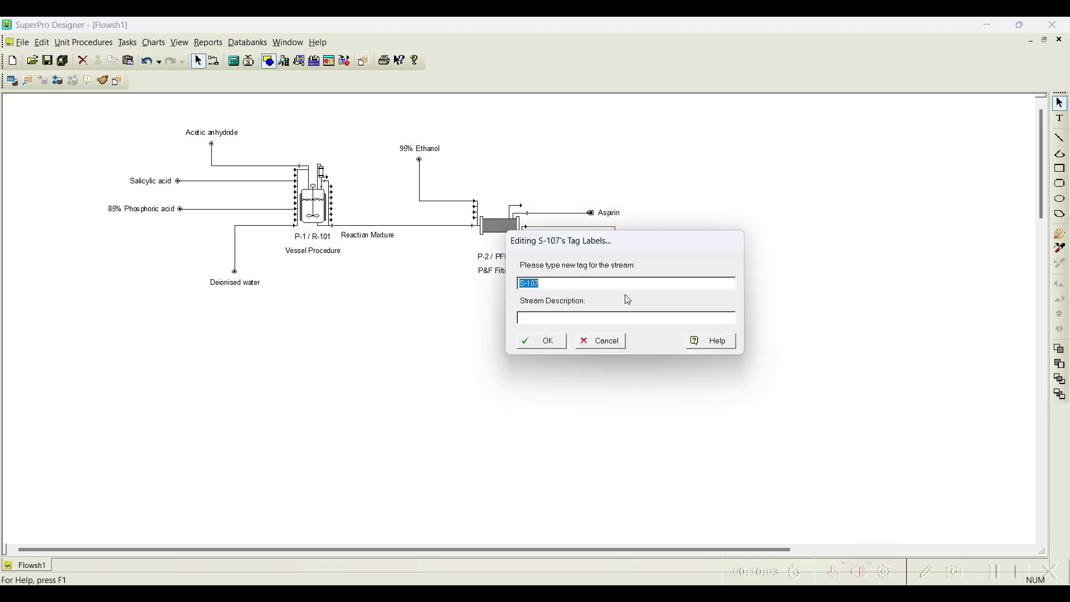
{"action": "type", "text": "Filtrate"}
{"action": "left_click", "coordinate": [538, 340]}
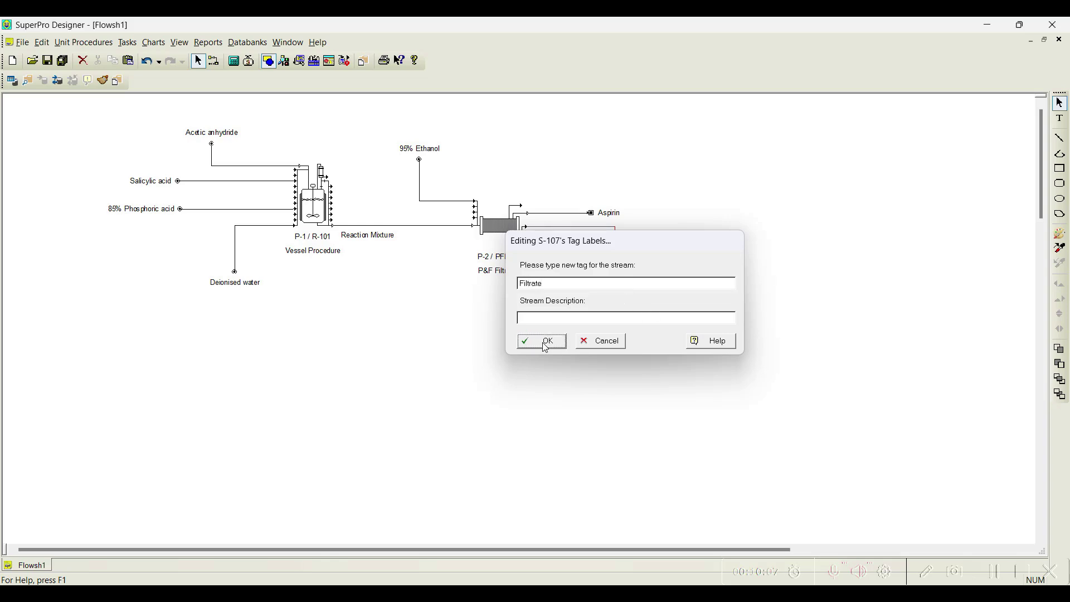
- Rename the filter's lowest liquid outlet stream S-109 as "Waste solution"
{"action": "right_click", "coordinate": [546, 249]}
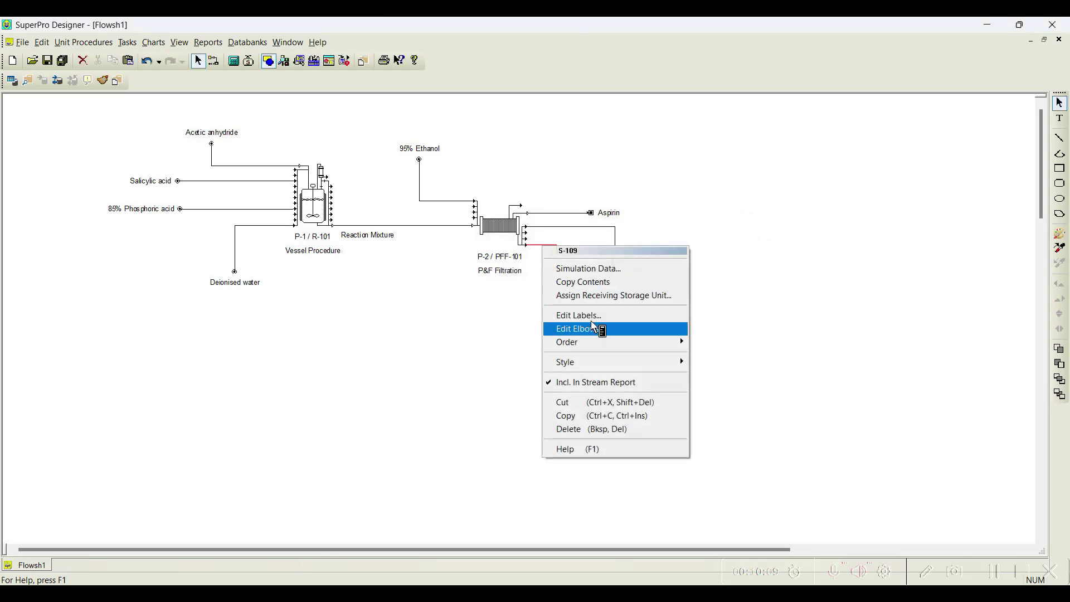
{"action": "left_click", "coordinate": [589, 316]}
{"action": "type", "text": "Waste solution"}
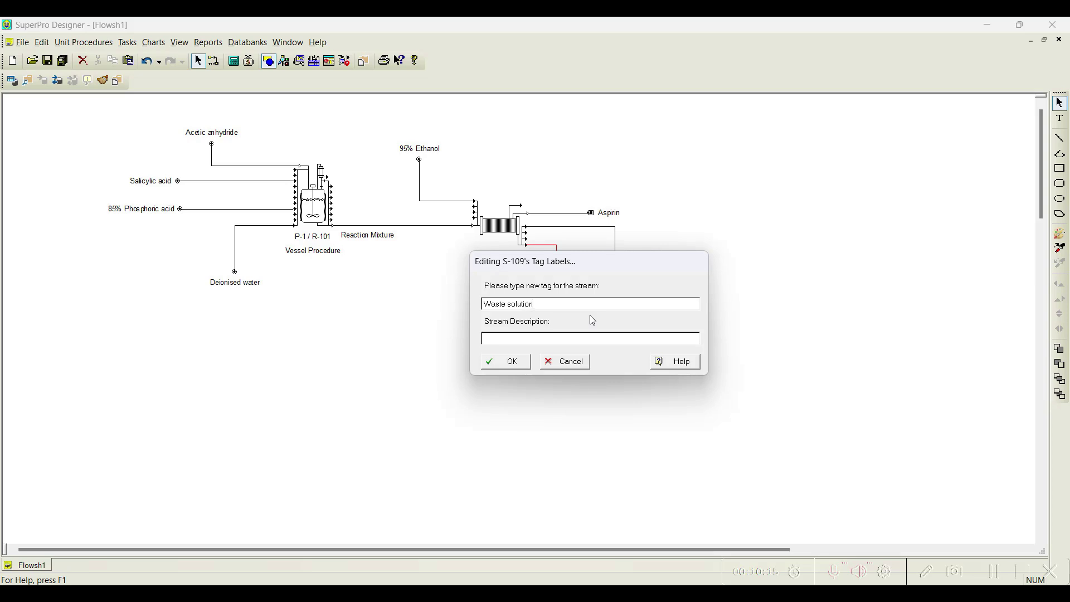
{"action": "left_click", "coordinate": [511, 360]}
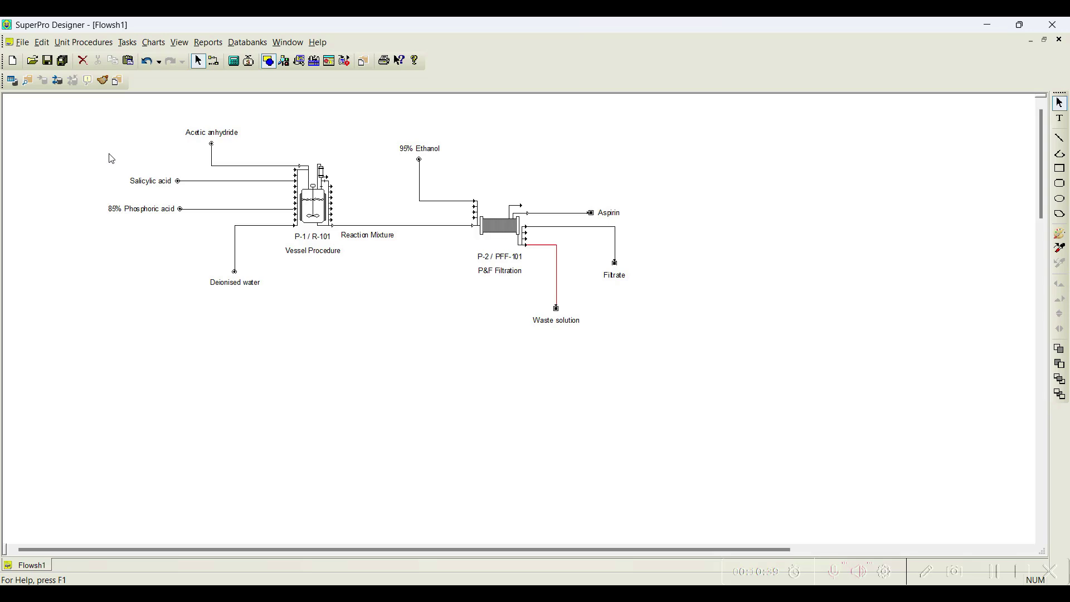
- Add three Charge operations to the operation sequence of reactor procedure P-1
{"action": "right_click", "coordinate": [317, 205]}
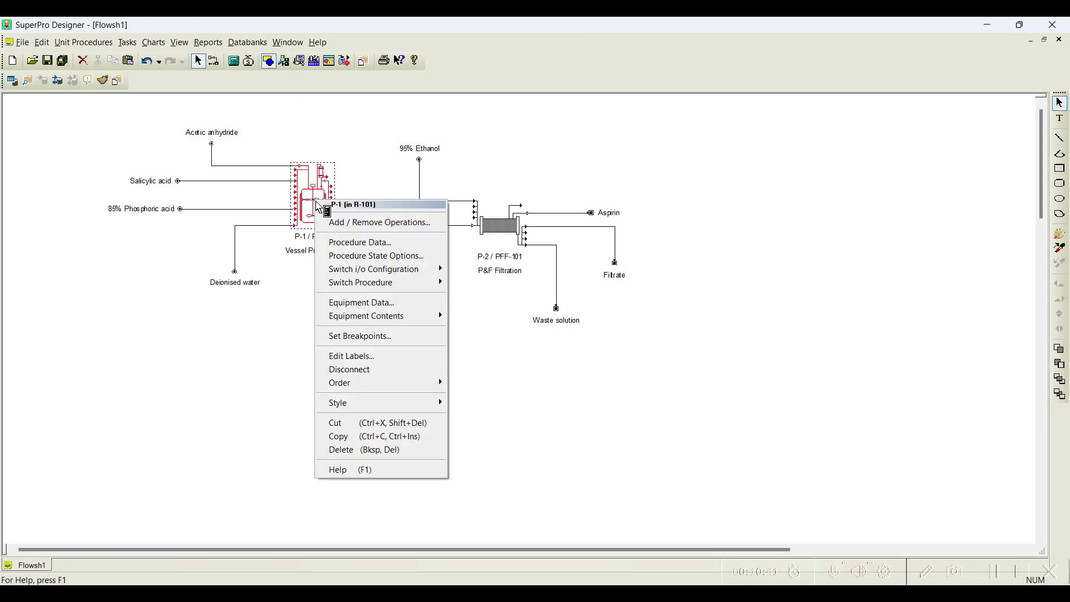
{"action": "left_click", "coordinate": [349, 223]}
{"action": "left_click_drag", "start_coordinate": [264, 65], "coordinate": [676, 100]}
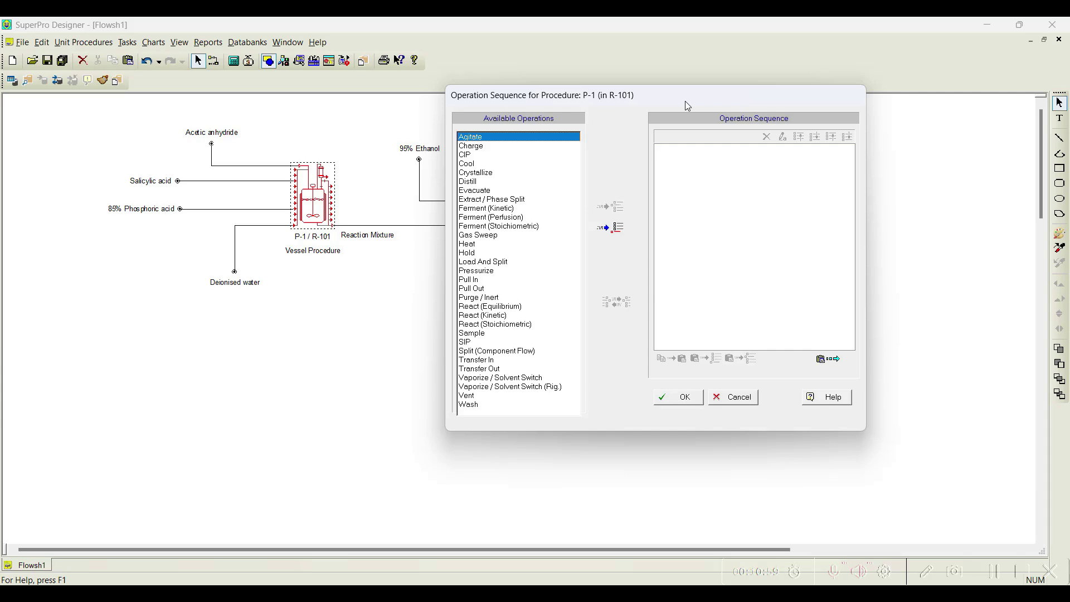
{"action": "left_click", "coordinate": [485, 146]}
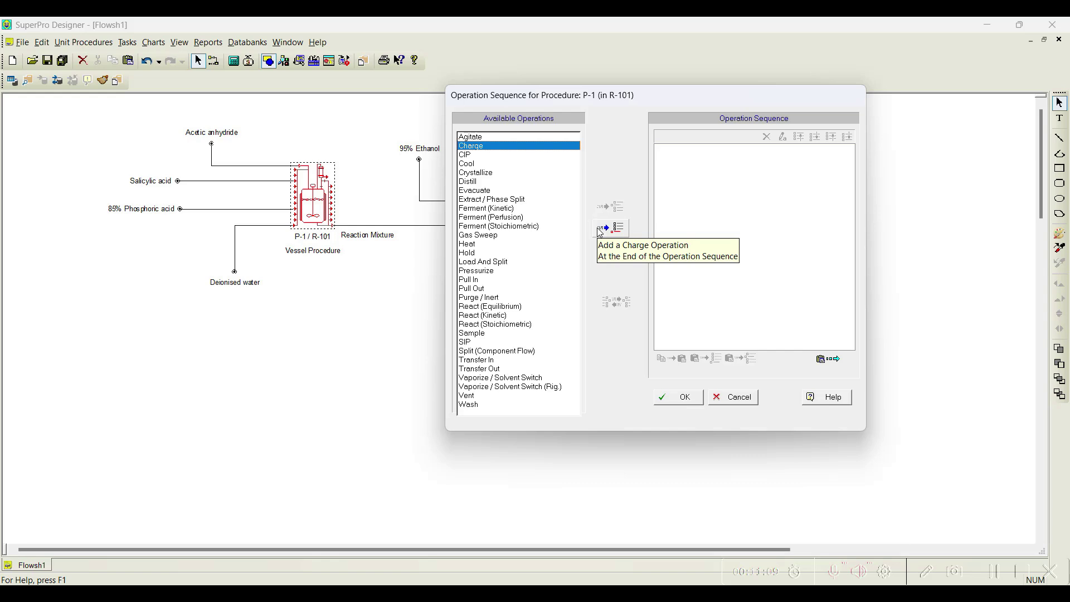
{"action": "left_click", "coordinate": [618, 230]}
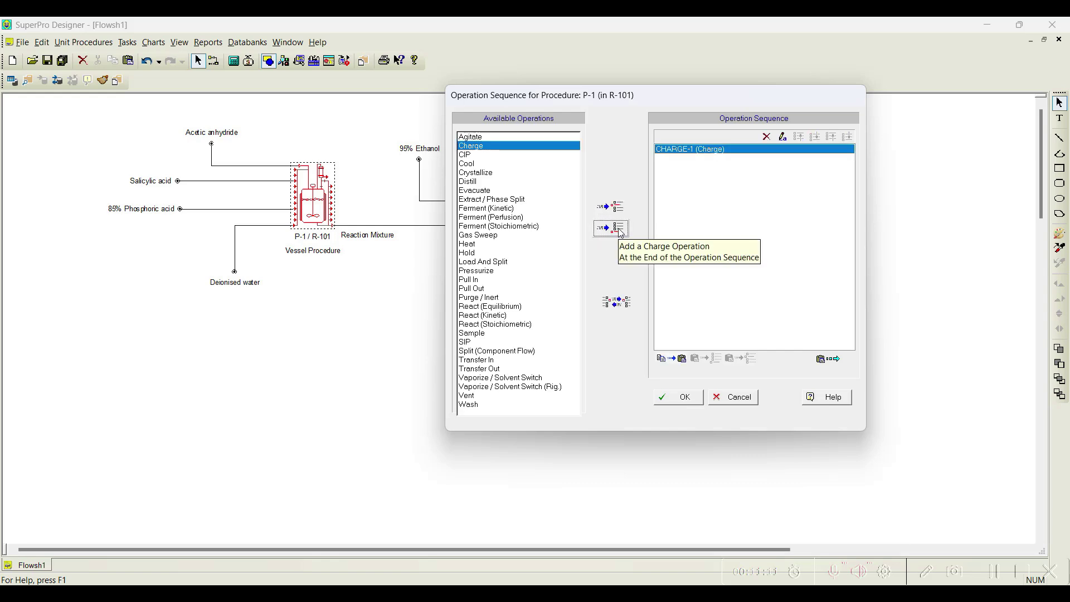
{"action": "left_click", "coordinate": [621, 231]}
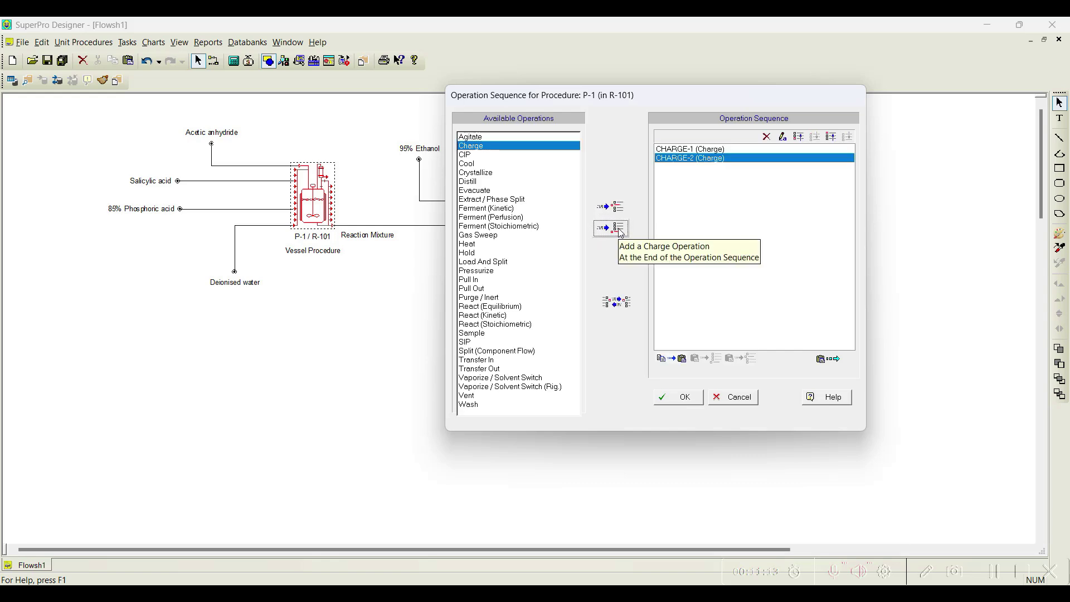
{"action": "left_click", "coordinate": [621, 231]}
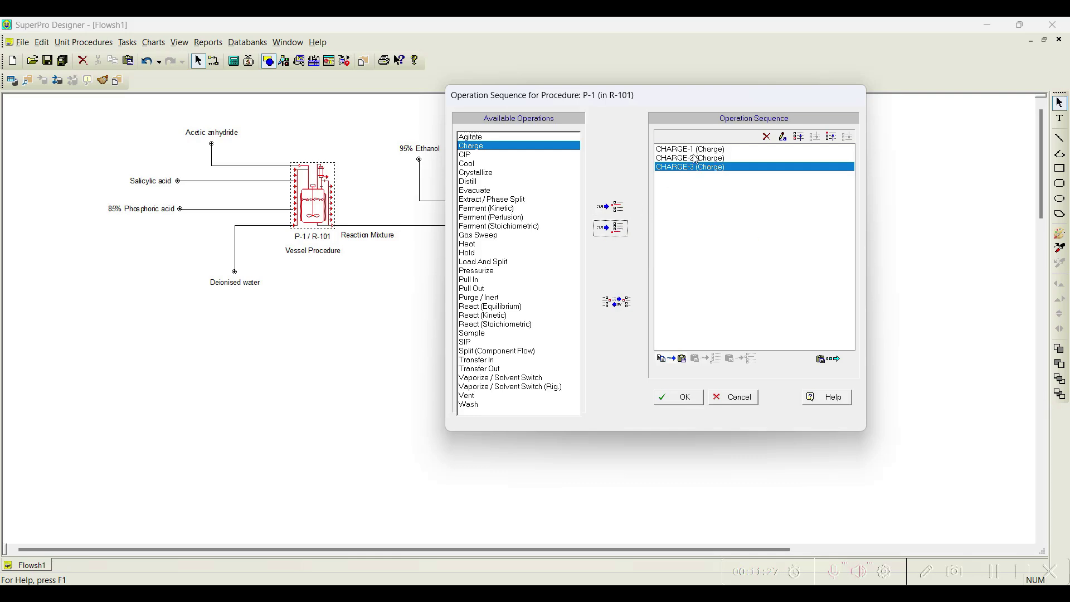
- Try inserting an extra Charge operation before the third charge, and delete it from the sequence
{"action": "left_click", "coordinate": [618, 207]}
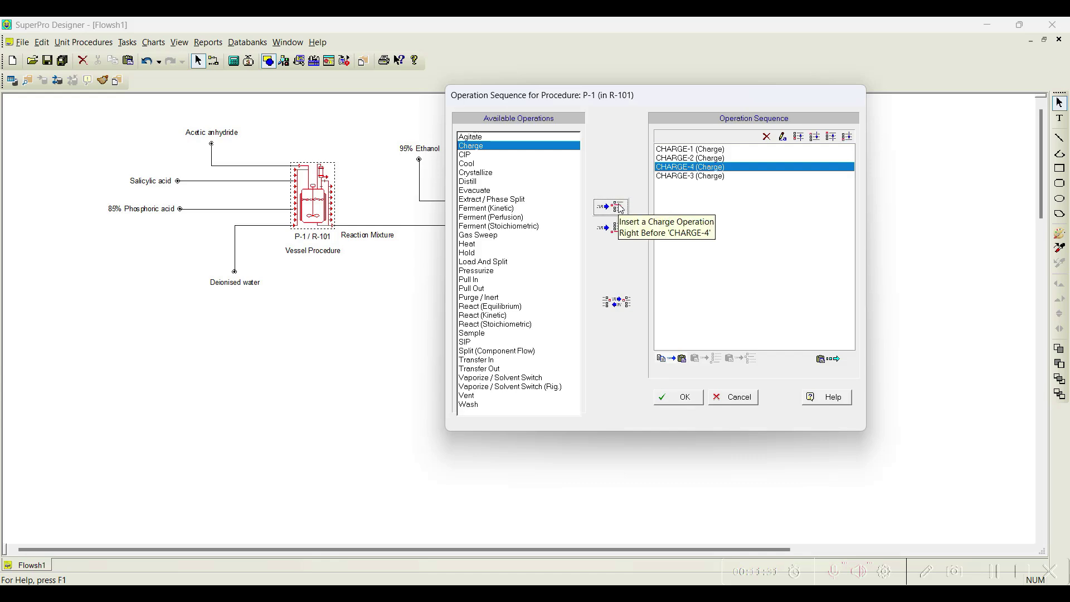
{"action": "left_click", "coordinate": [766, 137]}
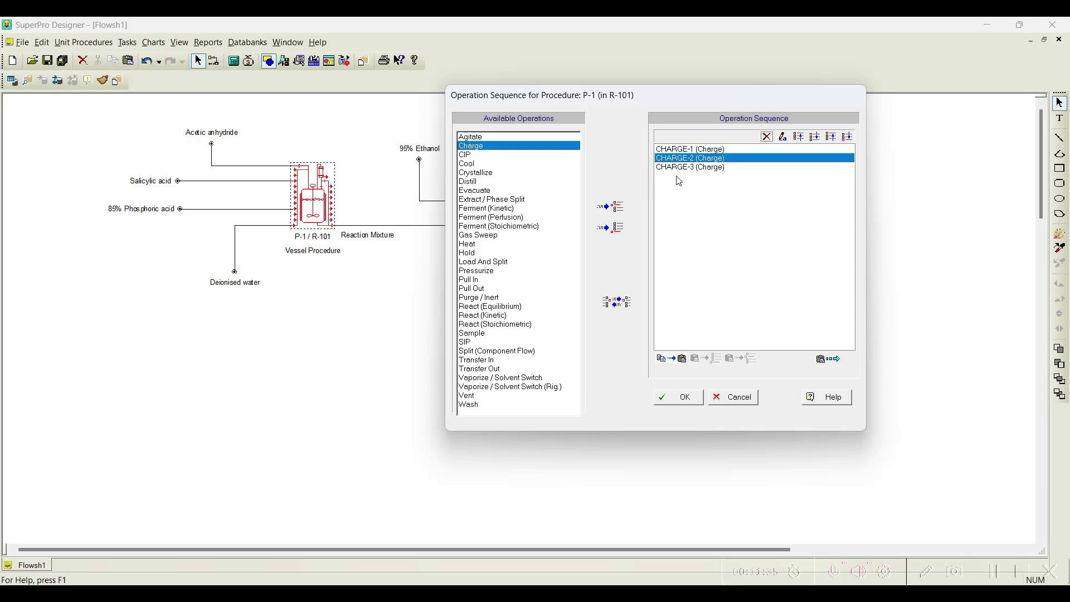
- Try inserting an Evacuate operation before the second charge, move it to the end of the sequence, and delete it
{"action": "left_click", "coordinate": [475, 191]}
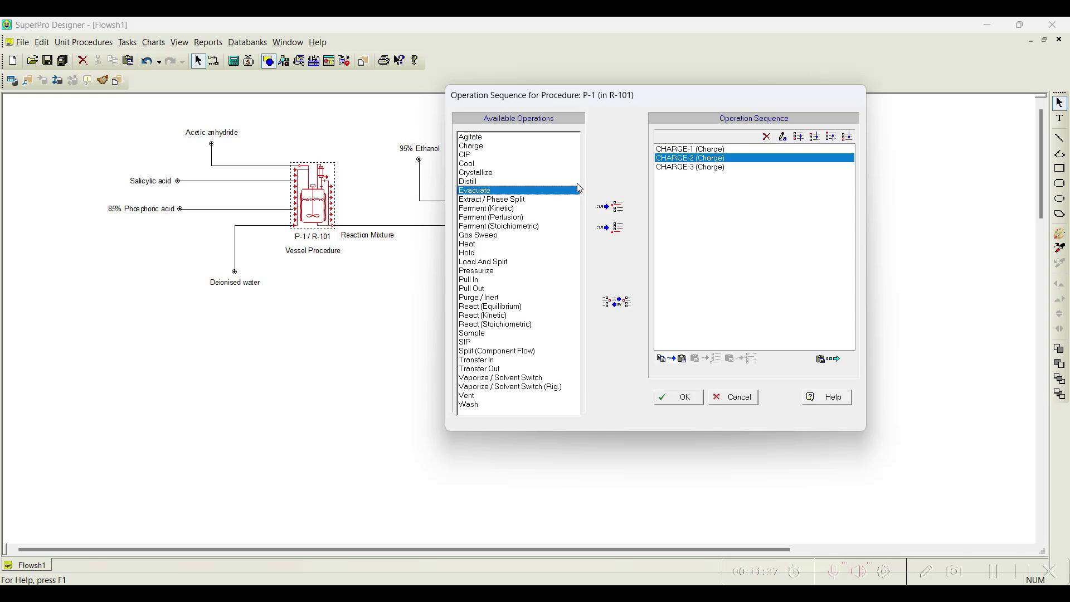
{"action": "left_click", "coordinate": [611, 207]}
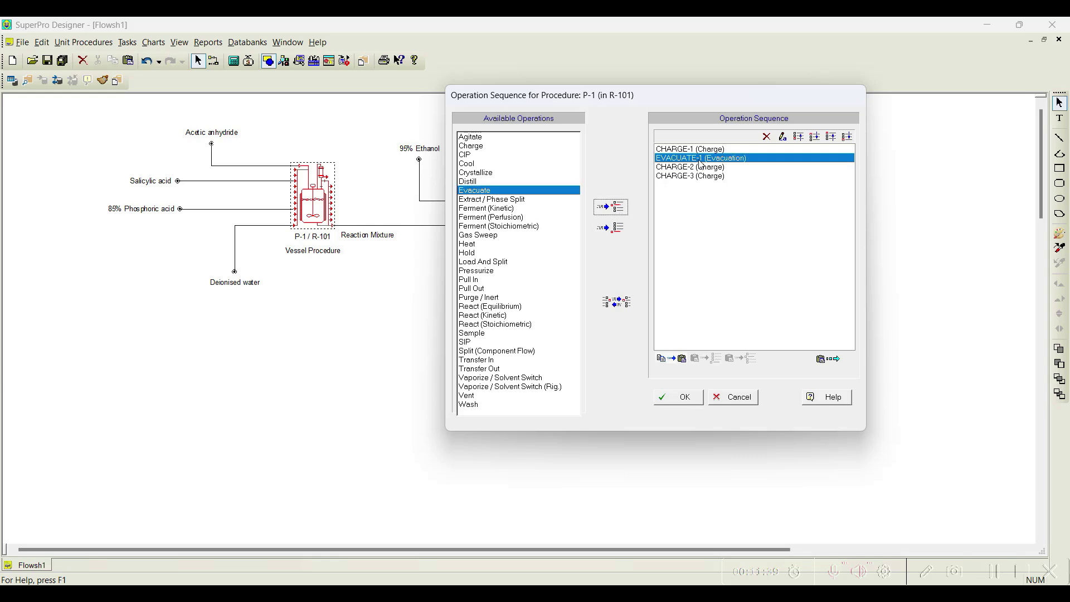
{"action": "left_click", "coordinate": [815, 137]}
{"action": "left_click", "coordinate": [815, 137]}
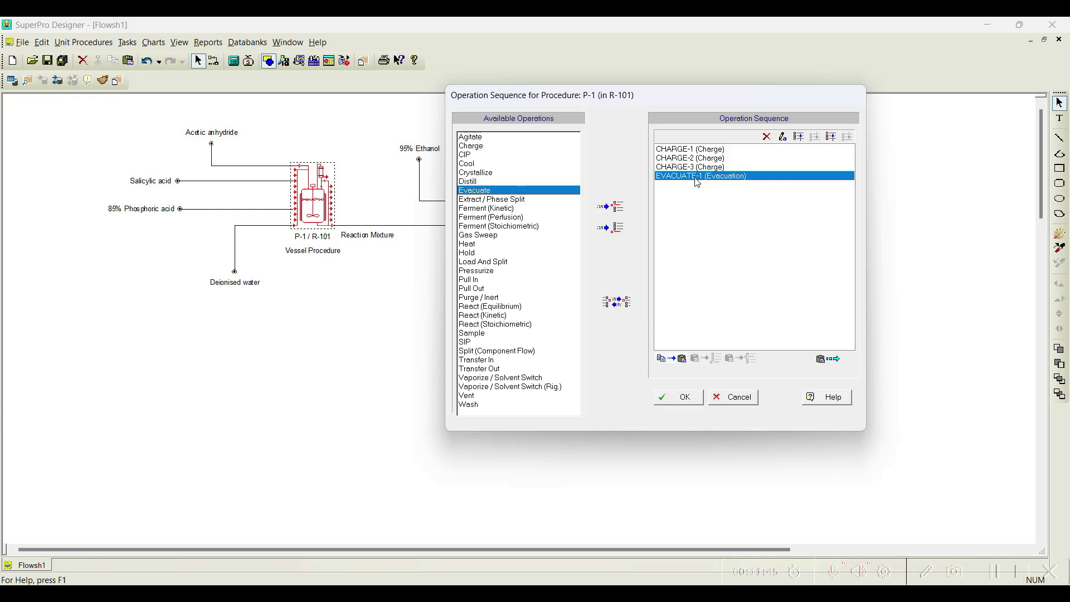
{"action": "left_click", "coordinate": [767, 137]}
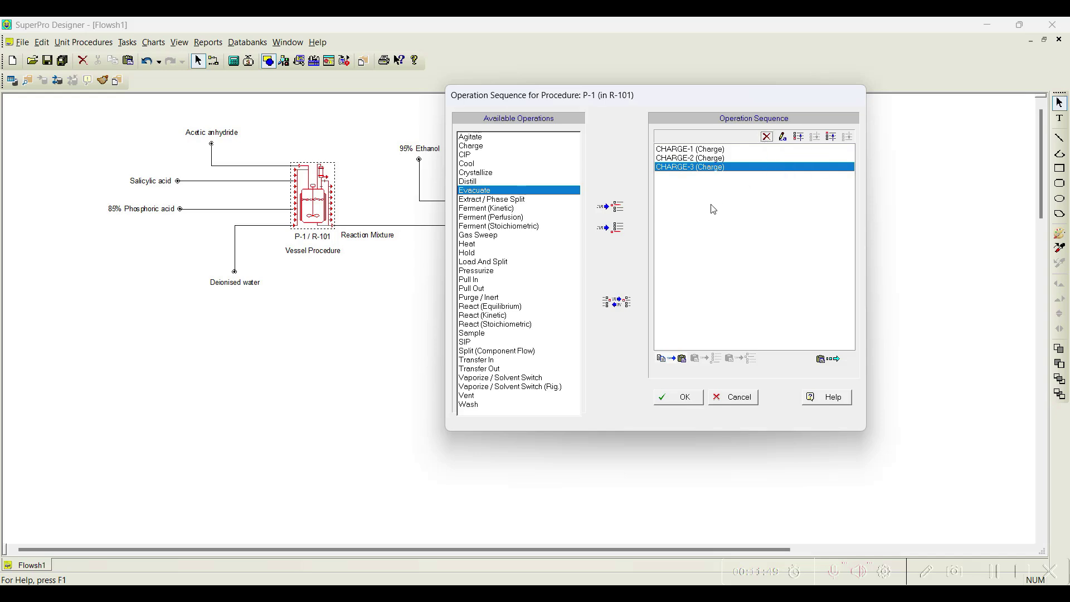
- Rename the first charge operation of P-1 as "Charge Acetic Anhydride"
{"action": "left_click", "coordinate": [691, 150]}
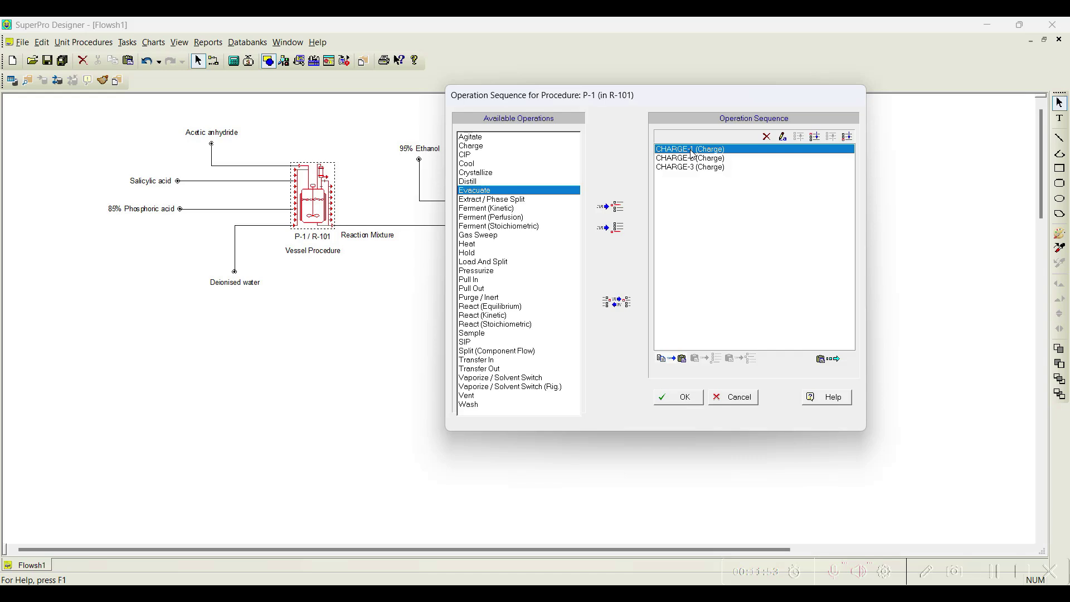
{"action": "left_click", "coordinate": [782, 138]}
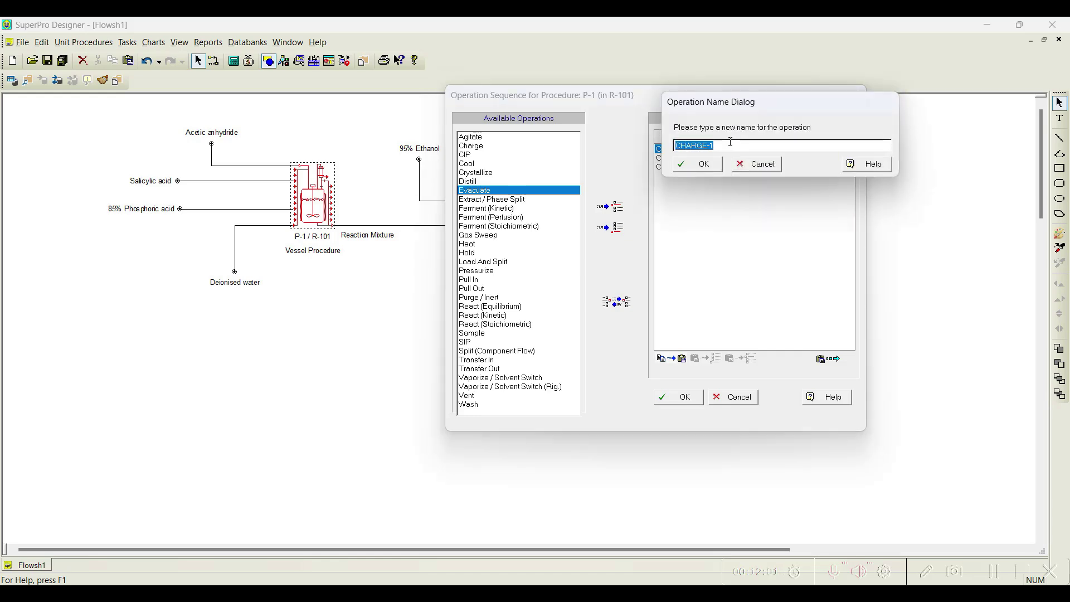
{"action": "type", "text": "Charge"}
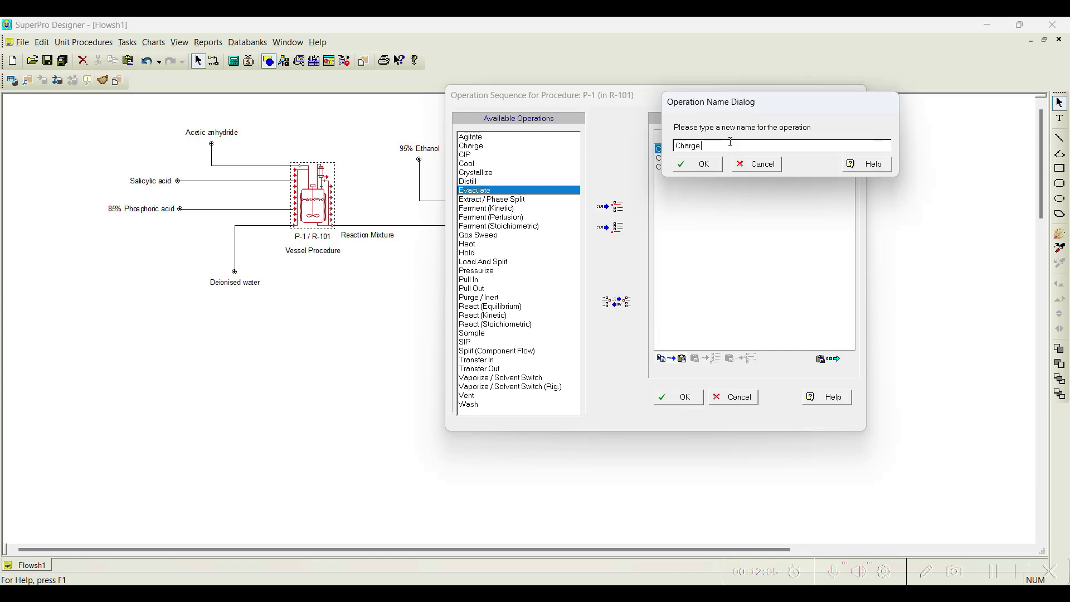
{"action": "type", "text": " Acetic Anhydride"}
{"action": "left_click", "coordinate": [700, 164]}
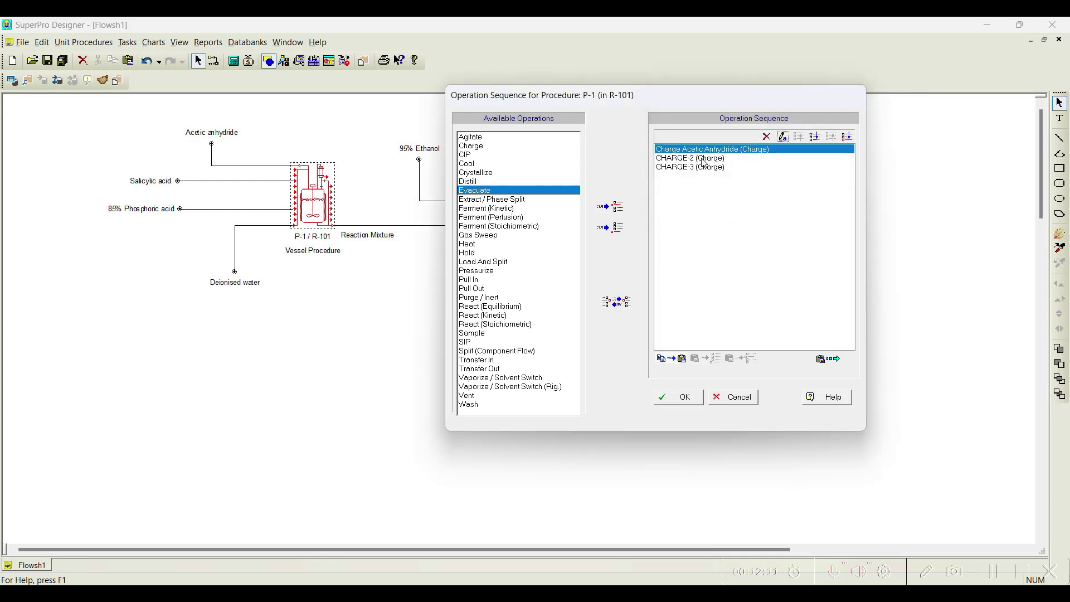
- Rename the second charge operation of P-1 as "Charge Salicylic acid"
{"action": "left_click", "coordinate": [753, 158]}
{"action": "left_click", "coordinate": [782, 136]}
{"action": "type", "text": "Charg"}
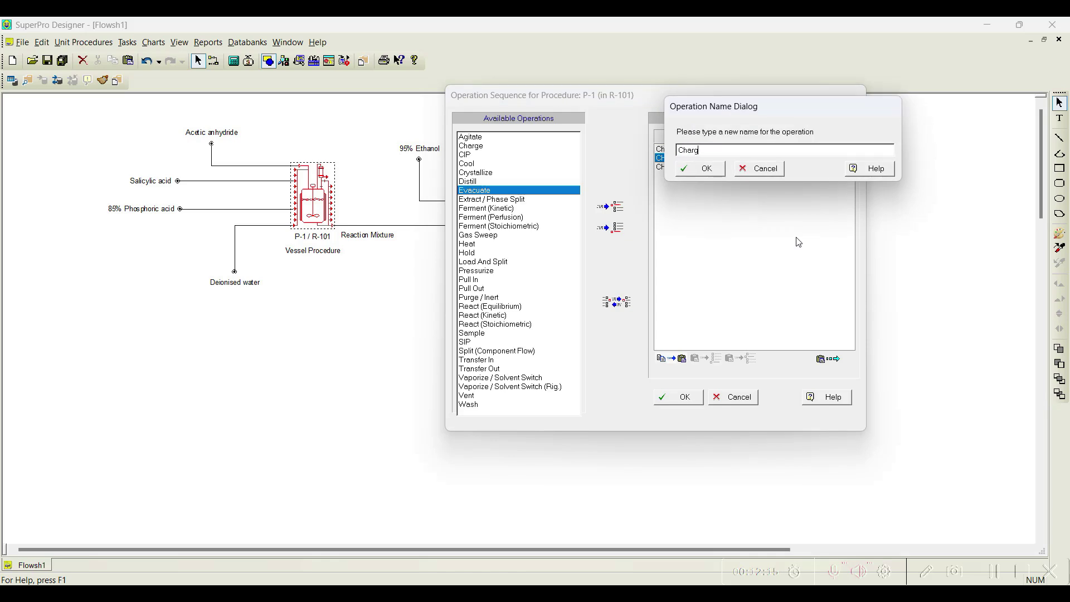
{"action": "type", "text": "e Salicylic acid"}
{"action": "left_click", "coordinate": [703, 168]}
- Rename the third charge operation of P-1 as "Charge 85% Phosphoric acid"
{"action": "left_click", "coordinate": [702, 167]}
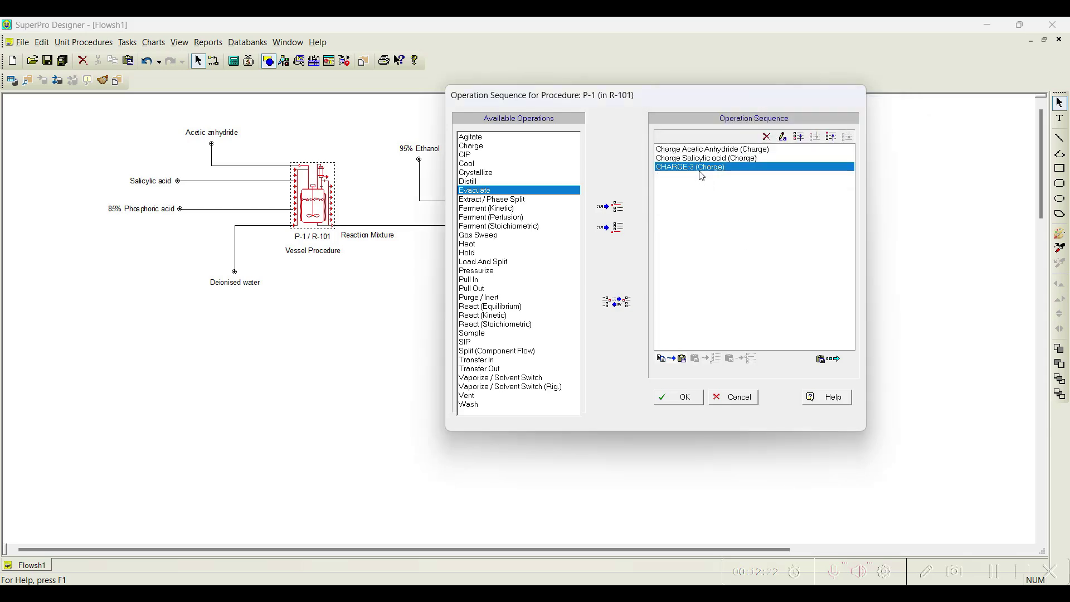
{"action": "left_click", "coordinate": [783, 137]}
{"action": "type", "text": "Charg"}
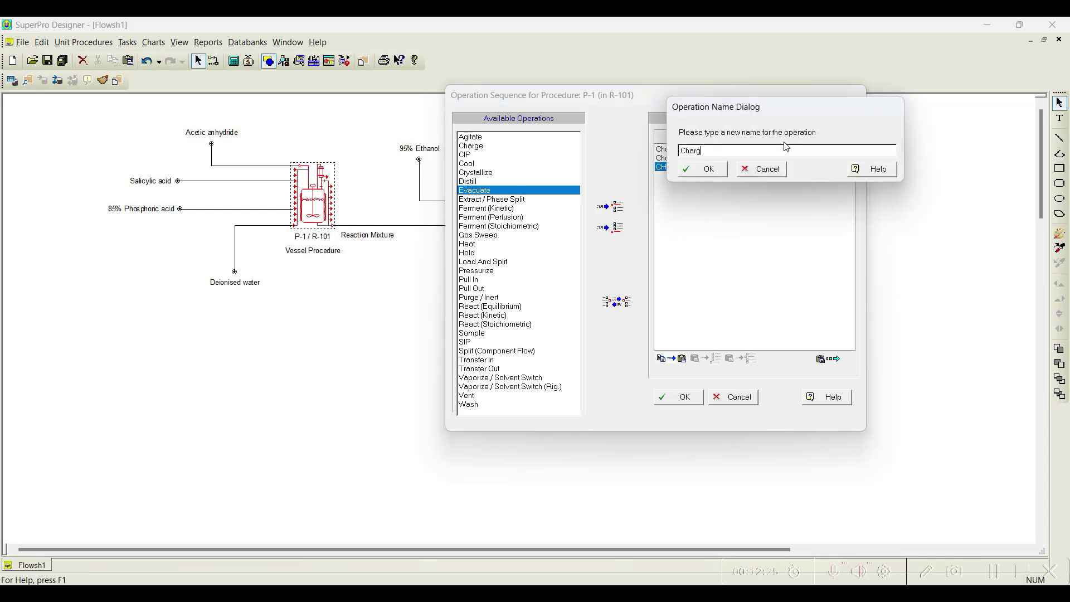
{"action": "type", "text": "e 85% Phosphoric acids"}
{"action": "key", "text": "BackSpace"}
{"action": "left_click", "coordinate": [709, 172]}
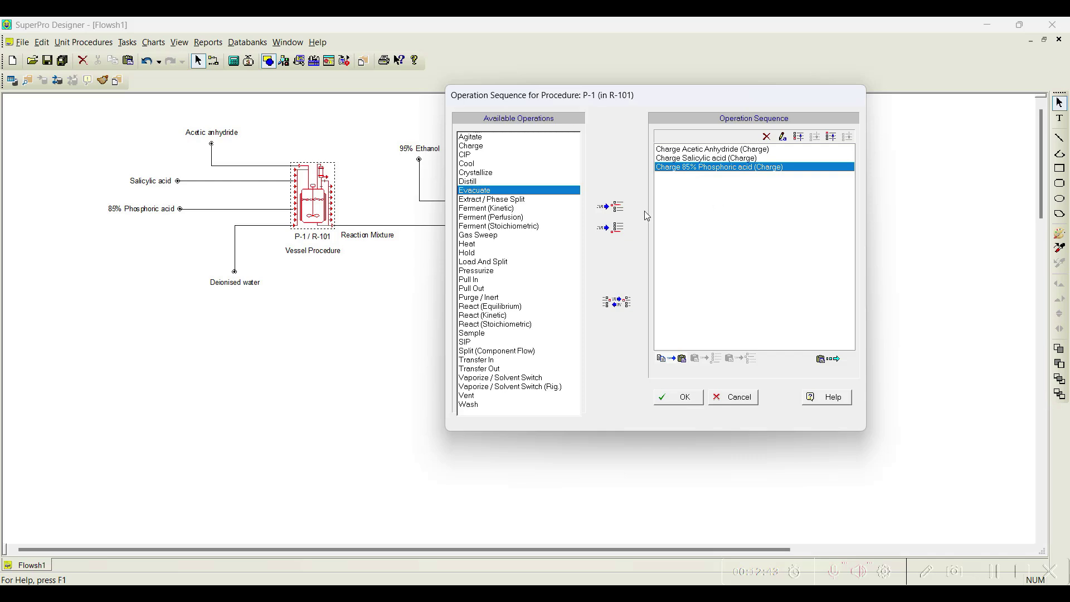
- Append Heat, React (Stoichiometric) and Cool operations, in that order, to the end of P-1's operation sequence
{"action": "left_click", "coordinate": [483, 246]}
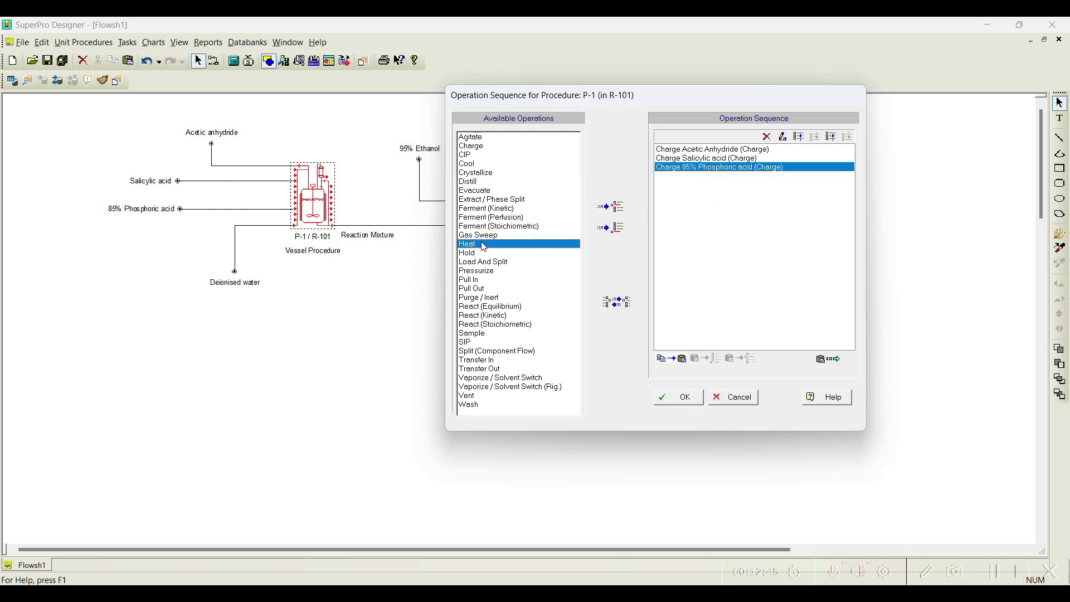
{"action": "left_click", "coordinate": [611, 229]}
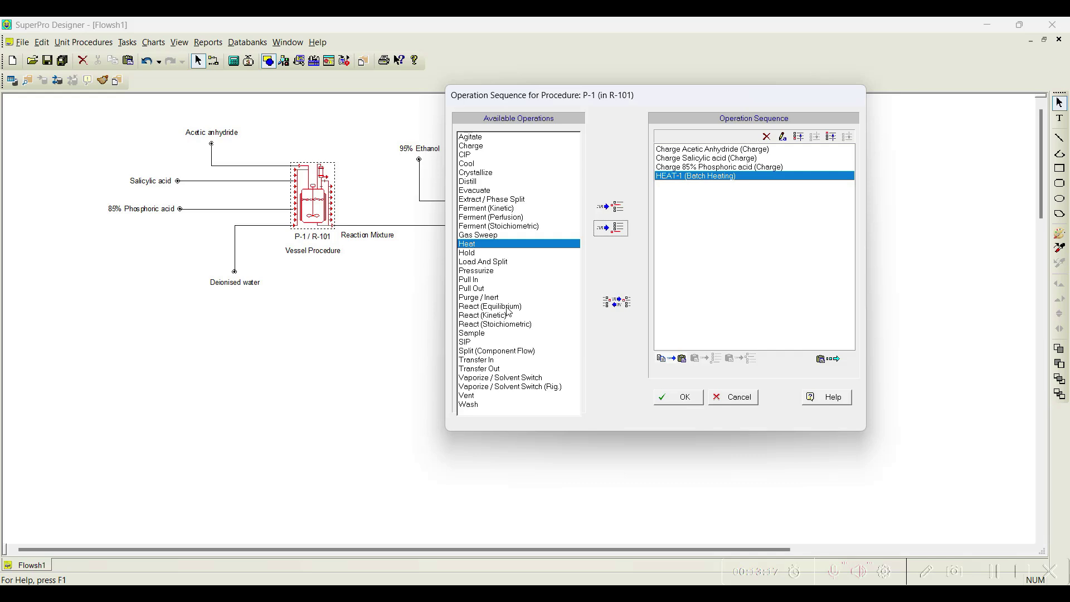
{"action": "left_click", "coordinate": [508, 326]}
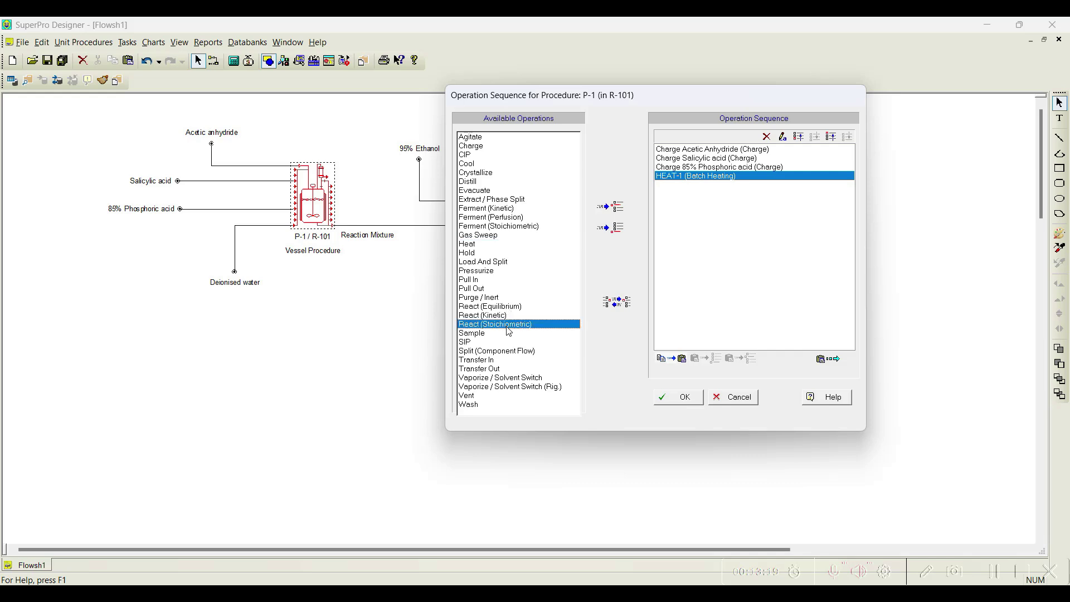
{"action": "left_click", "coordinate": [606, 228]}
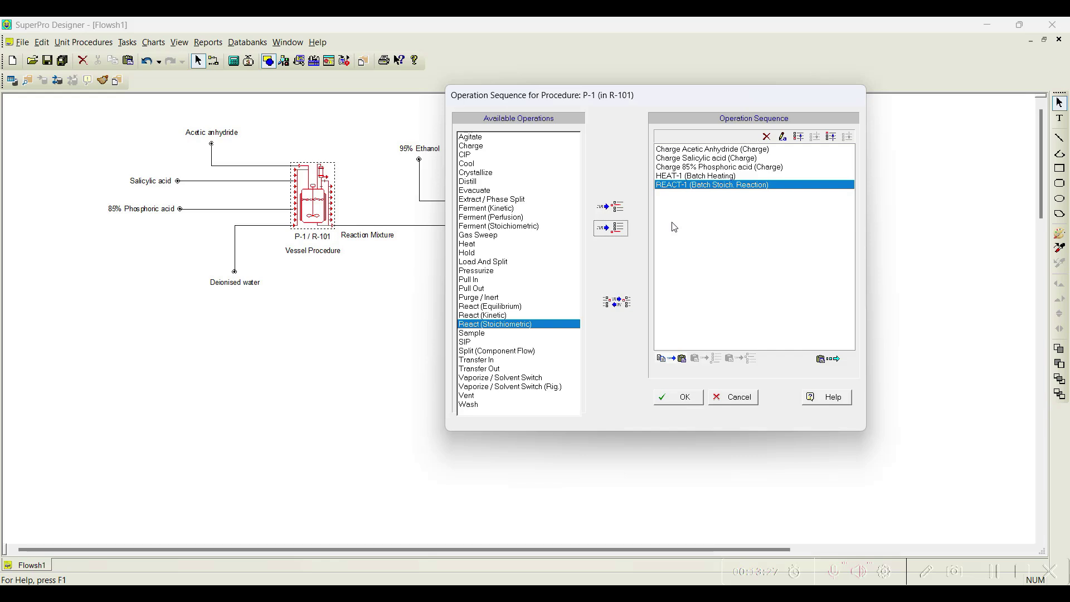
{"action": "left_click", "coordinate": [471, 163]}
{"action": "left_click", "coordinate": [624, 232]}
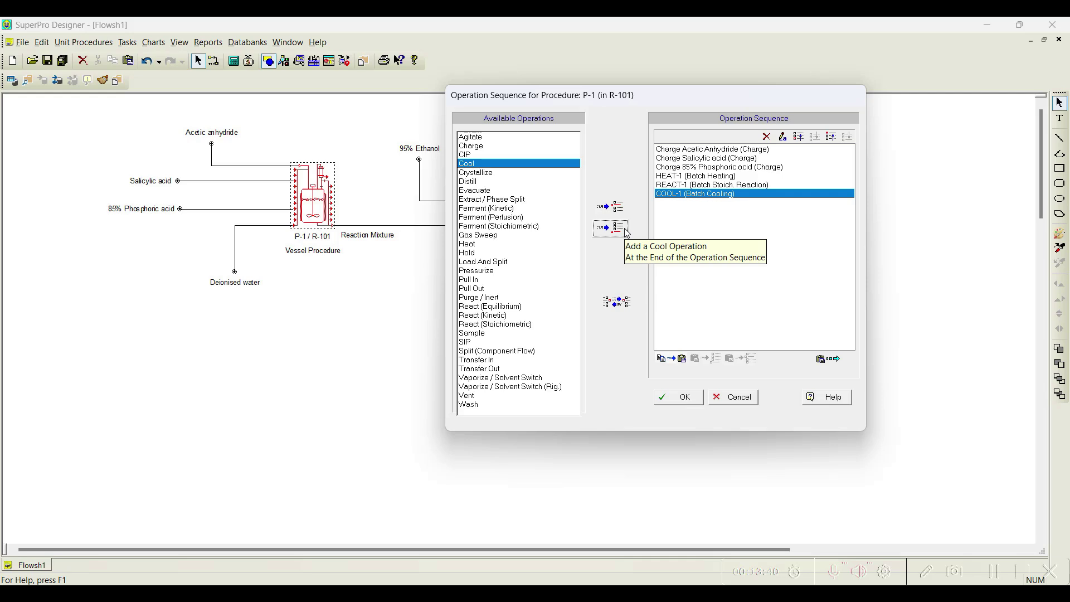
- Append Charge, Hold and Transfer Out operations, in that order, to P-1's sequence and accept the sequence
{"action": "left_click", "coordinate": [486, 146]}
{"action": "left_click", "coordinate": [606, 236]}
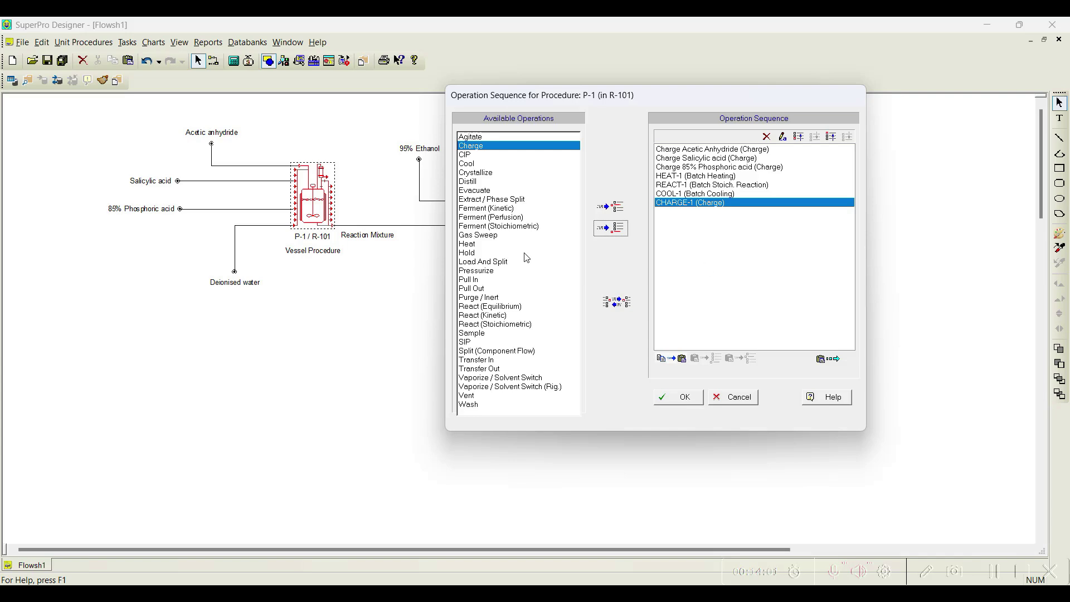
{"action": "left_click", "coordinate": [477, 262]}
{"action": "left_click", "coordinate": [472, 254]}
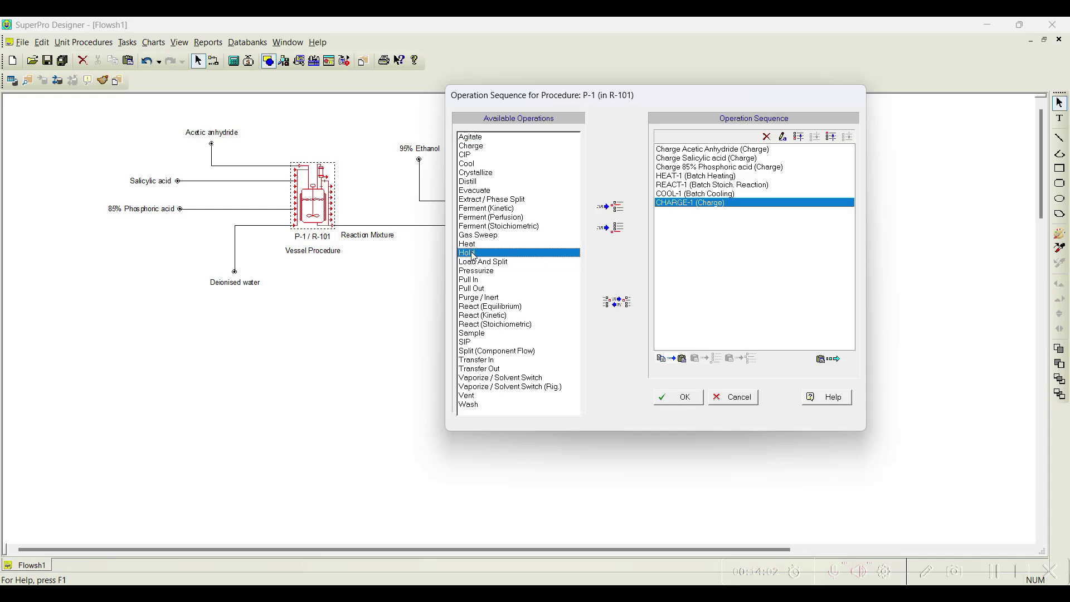
{"action": "left_click", "coordinate": [612, 231]}
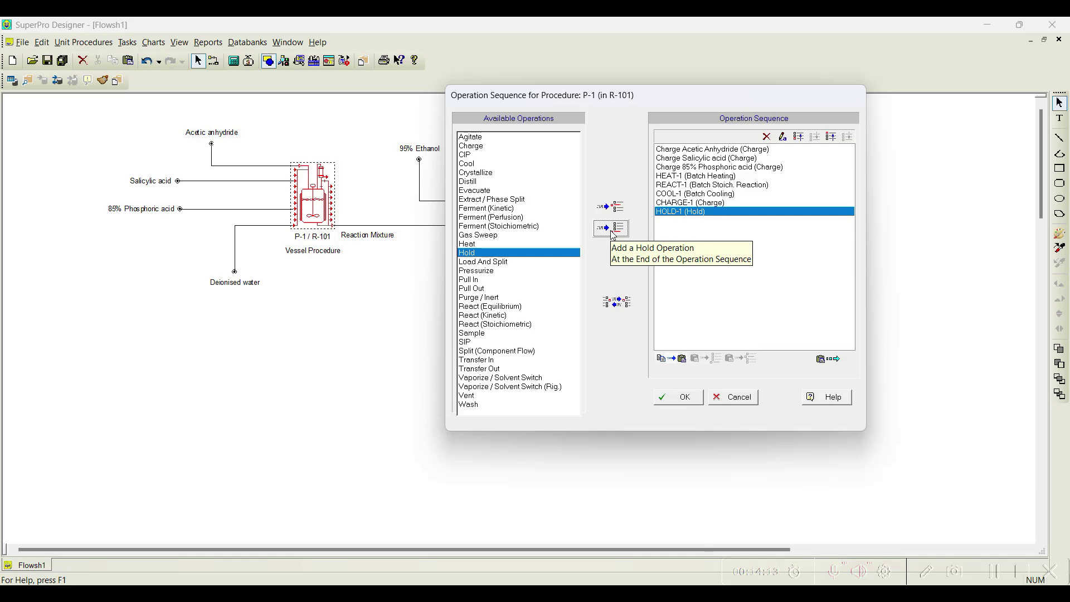
{"action": "left_click", "coordinate": [487, 370]}
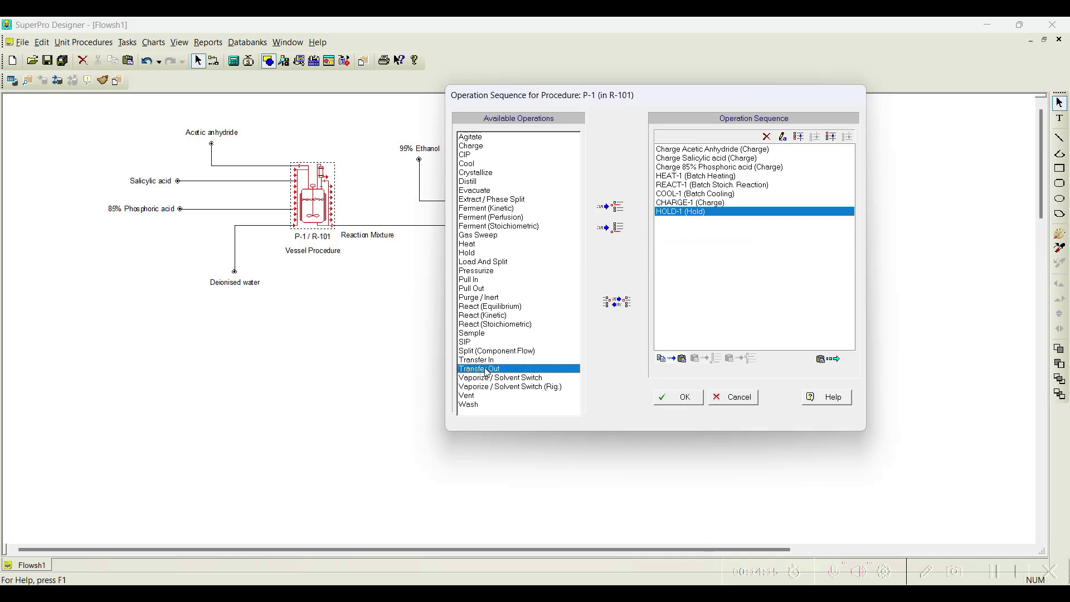
{"action": "left_click", "coordinate": [610, 227]}
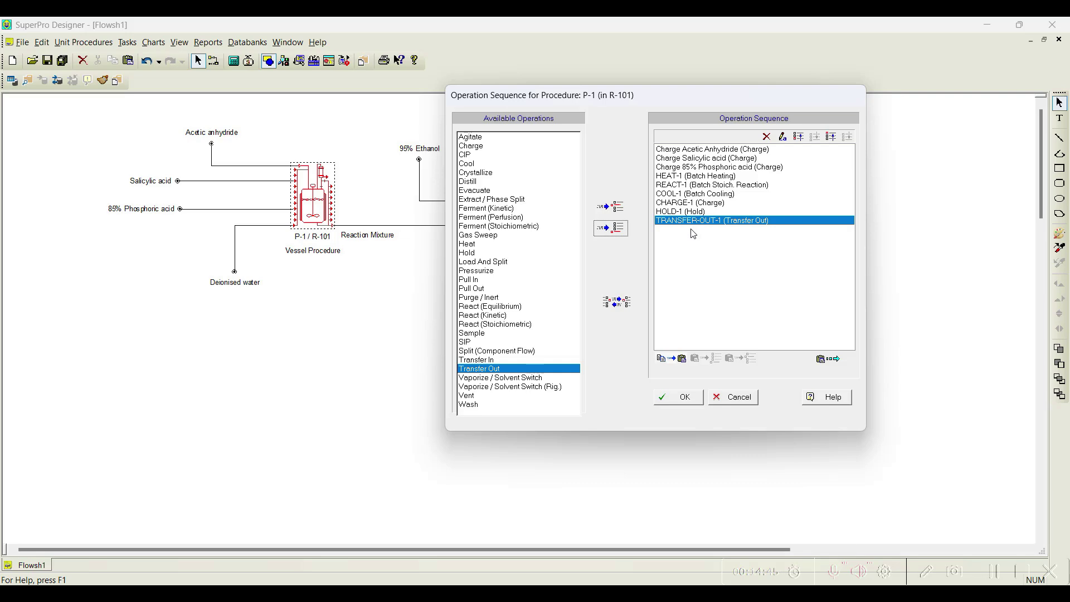
{"action": "left_click", "coordinate": [691, 399]}
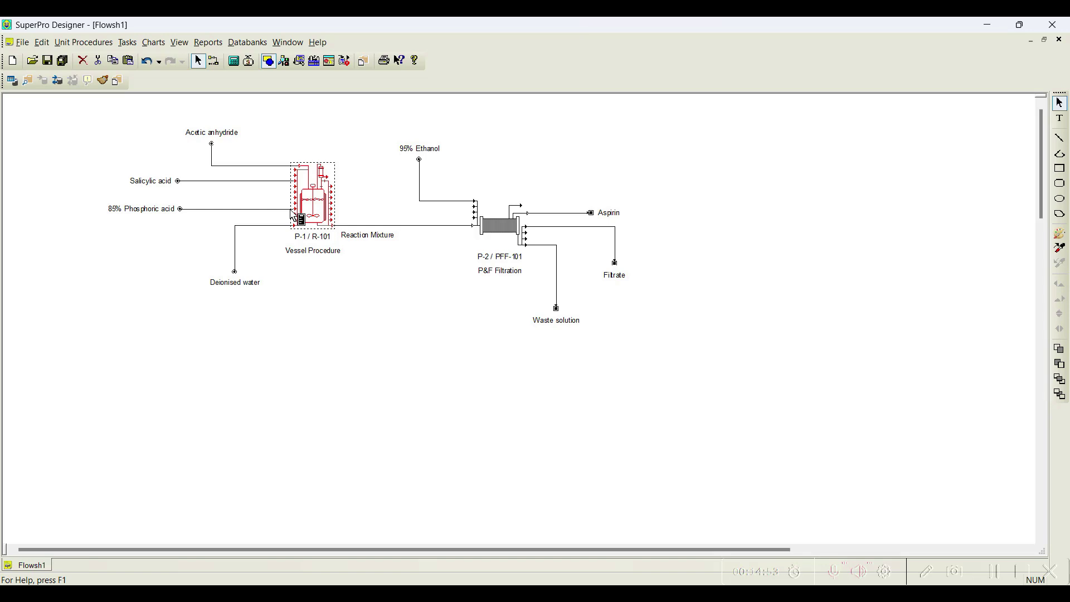
- Add a Wash Cake operation after the filtration in filter procedure P-2's operation sequence and accept it
{"action": "right_click", "coordinate": [497, 227]}
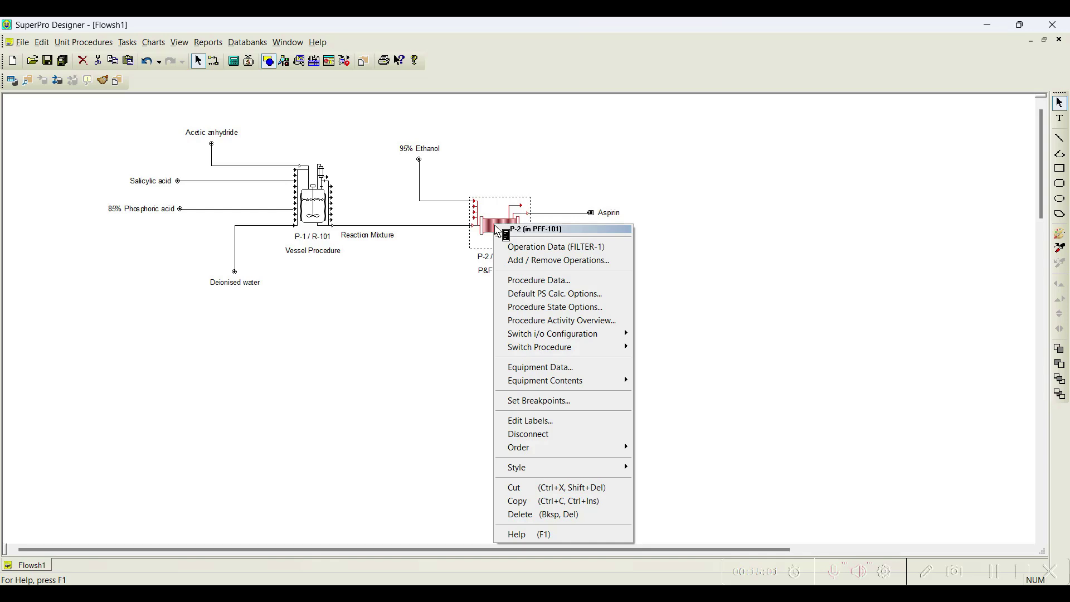
{"action": "left_click", "coordinate": [529, 260]}
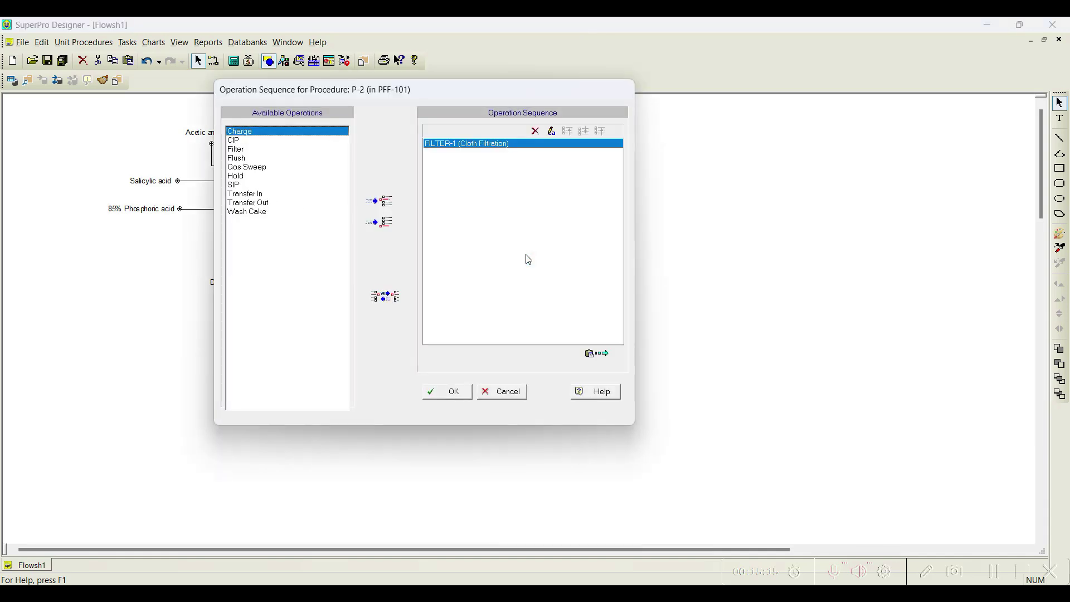
{"action": "left_click_drag", "start_coordinate": [364, 92], "coordinate": [599, 102]}
{"action": "left_click", "coordinate": [501, 223]}
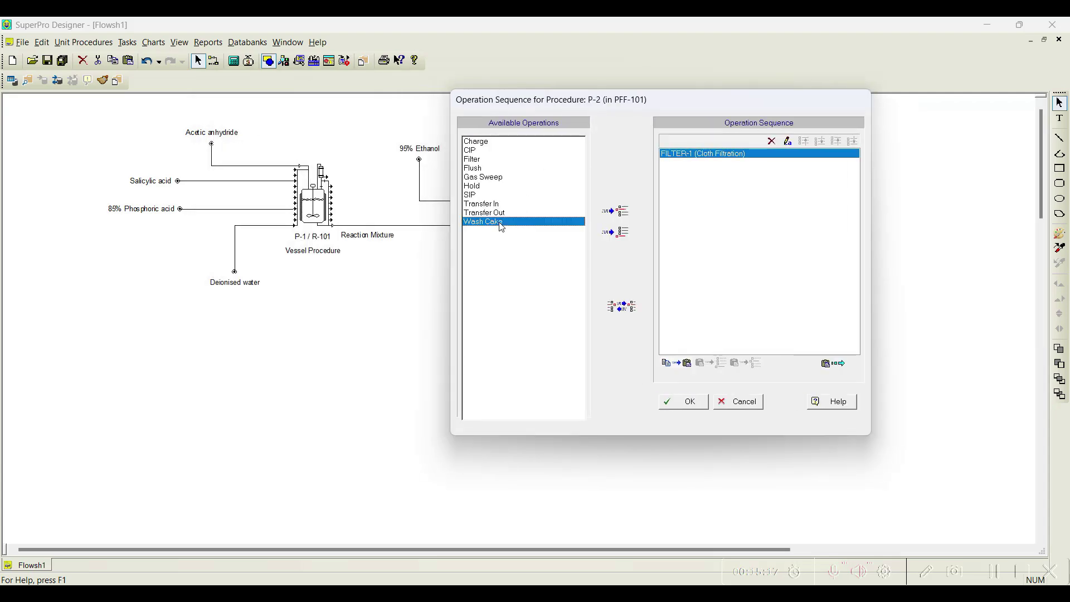
{"action": "left_click", "coordinate": [623, 233]}
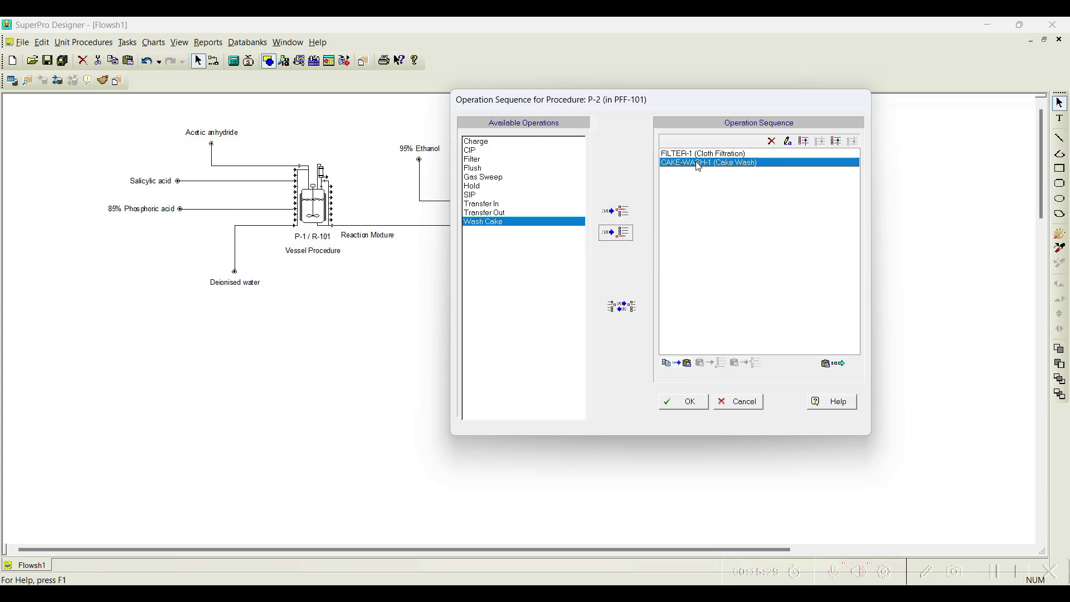
{"action": "left_click", "coordinate": [704, 406]}
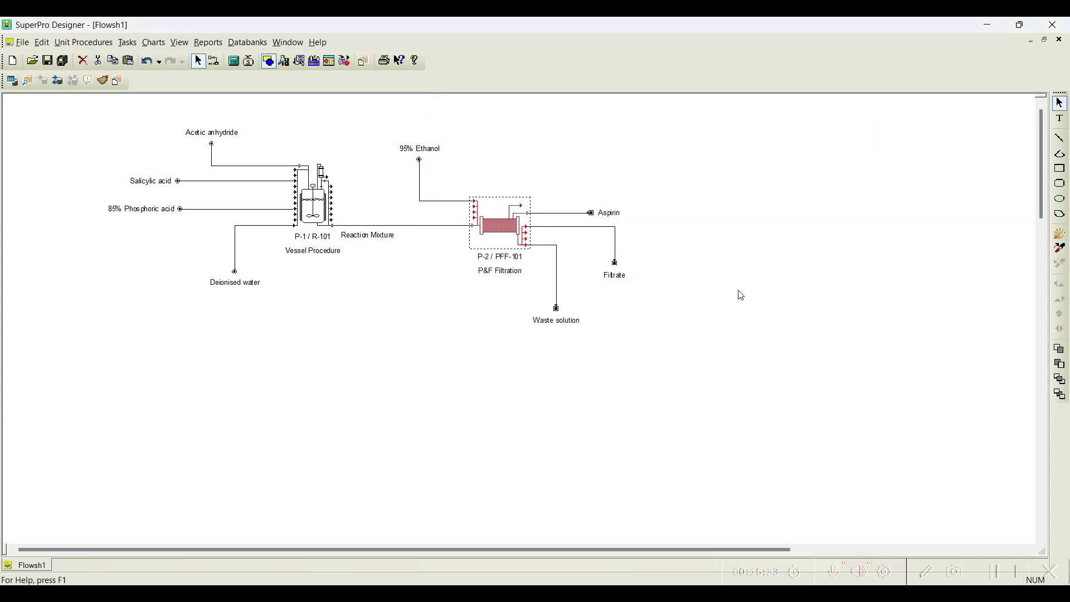